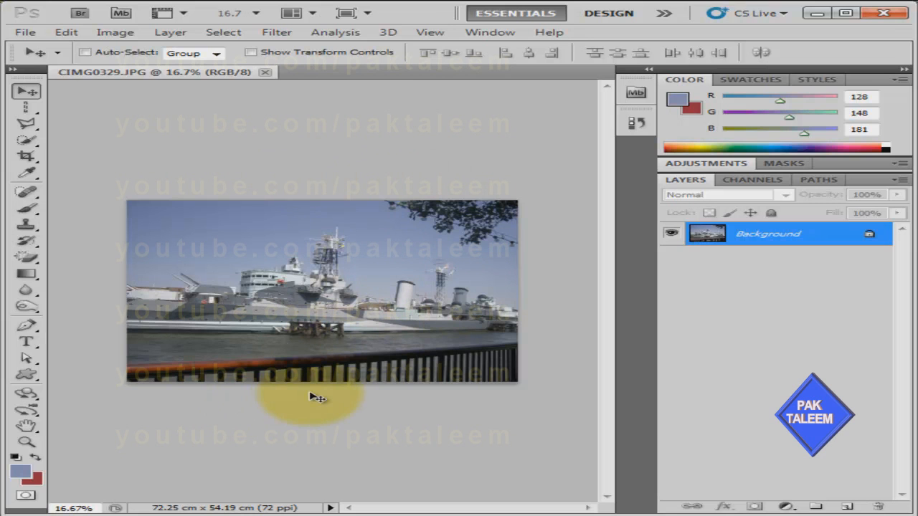
- Select the photo's highlights with Color Range and clear the resulting selection
{"action": "left_click", "coordinate": [241, 33]}
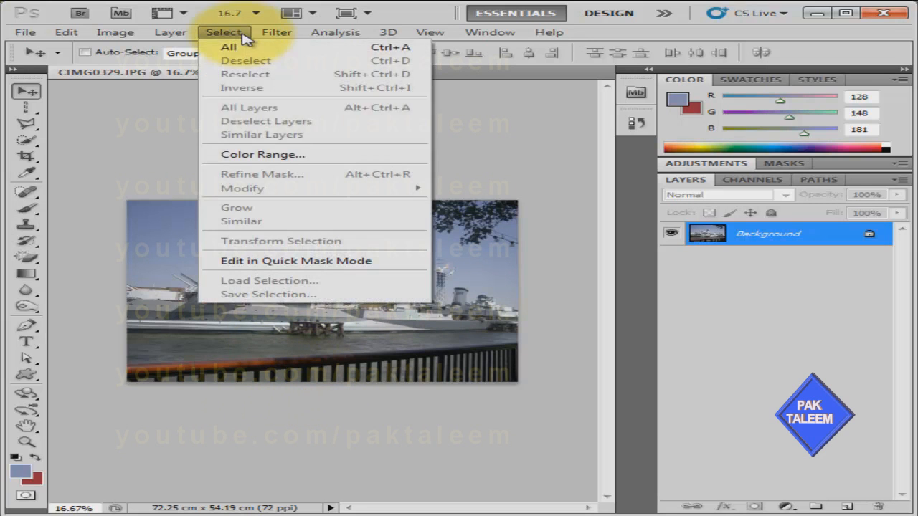
{"action": "left_click", "coordinate": [293, 160]}
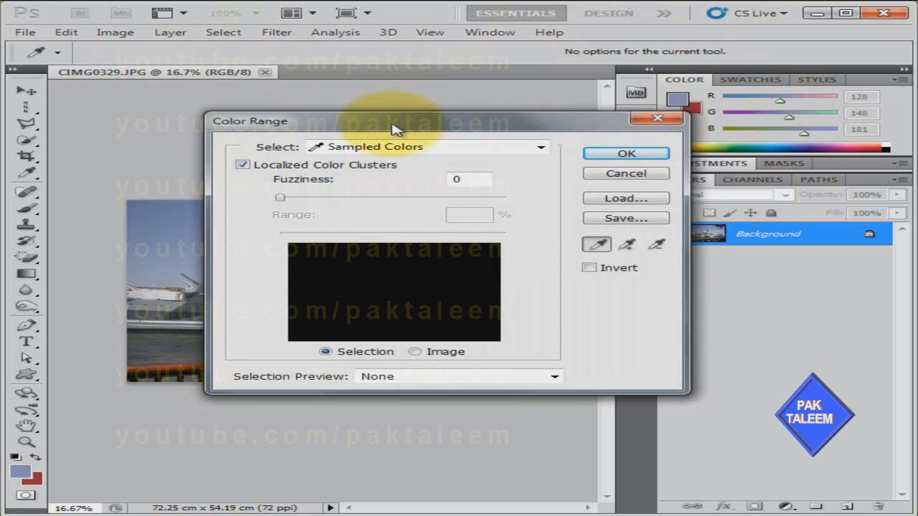
{"action": "left_click_drag", "start_coordinate": [393, 129], "coordinate": [331, 142]}
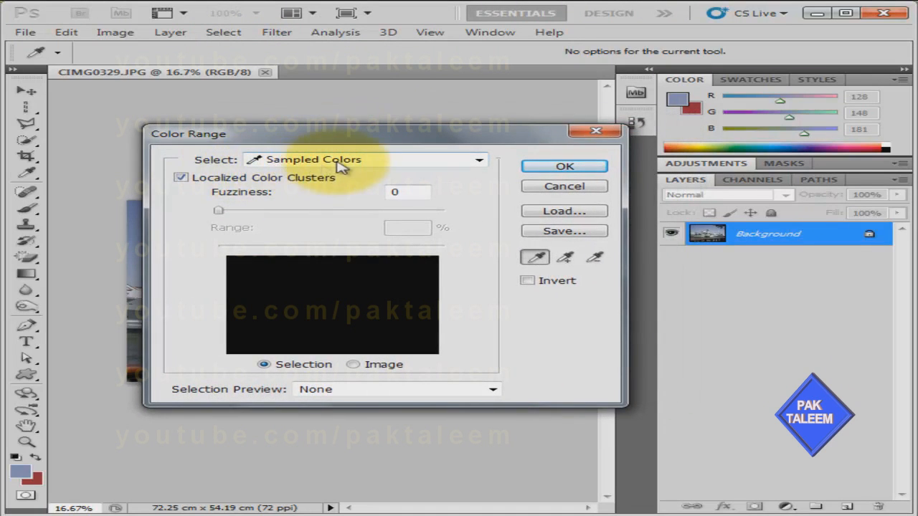
{"action": "left_click", "coordinate": [479, 161]}
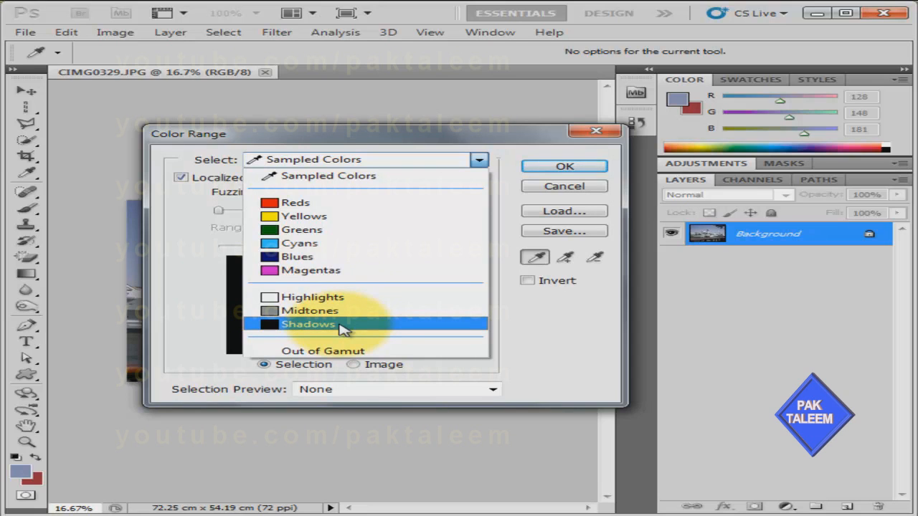
{"action": "left_click", "coordinate": [319, 299]}
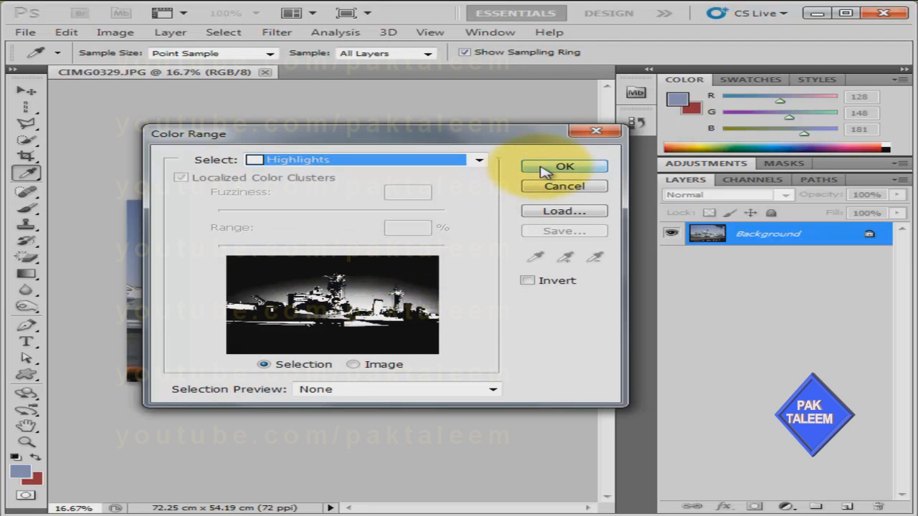
{"action": "left_click", "coordinate": [563, 166]}
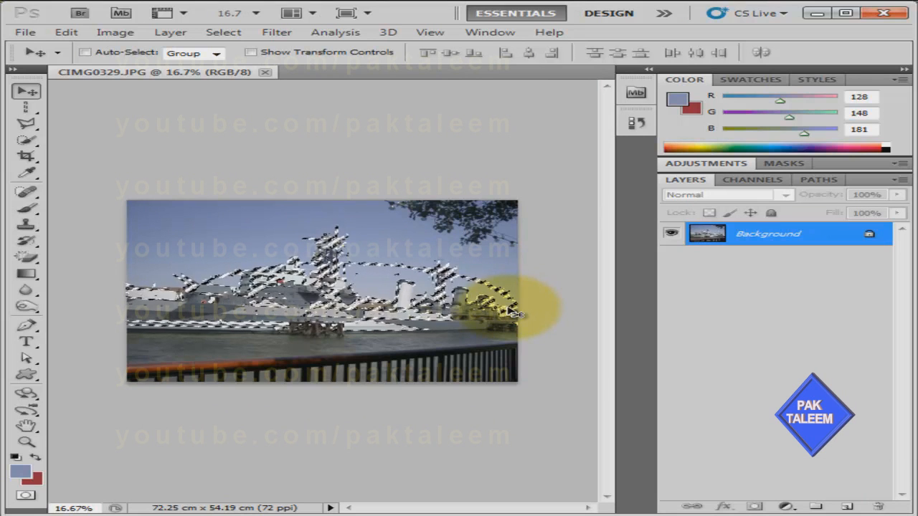
{"action": "key", "text": "ctrl+d"}
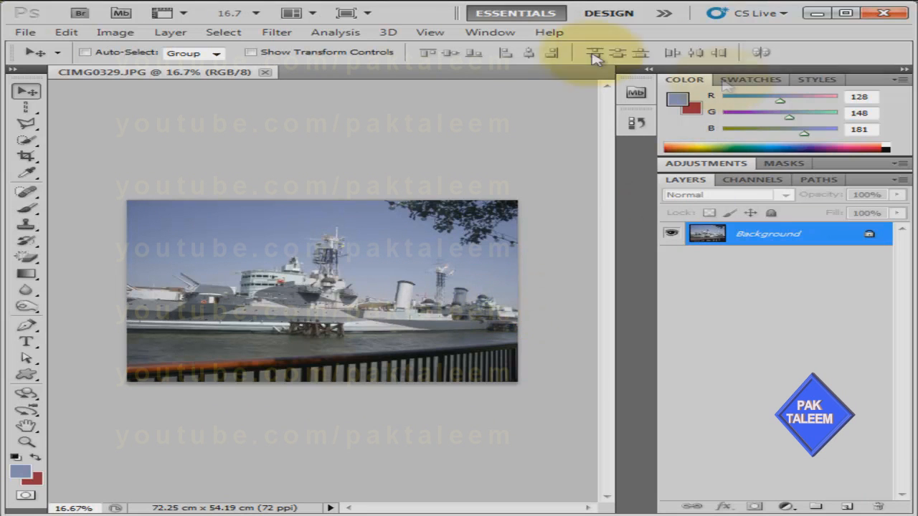
- Preview the midtones in Color Range, select the shadows instead, and clear that selection
{"action": "left_click", "coordinate": [233, 32]}
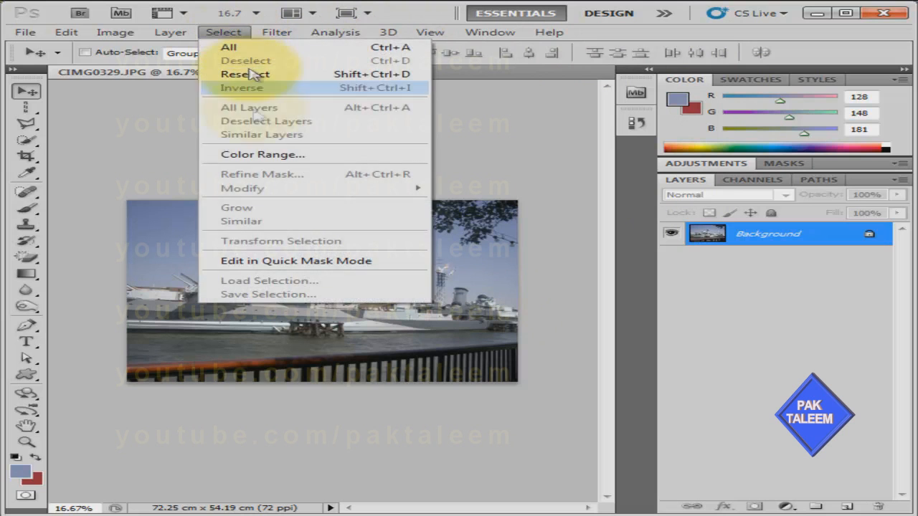
{"action": "left_click", "coordinate": [301, 156]}
{"action": "left_click", "coordinate": [478, 163]}
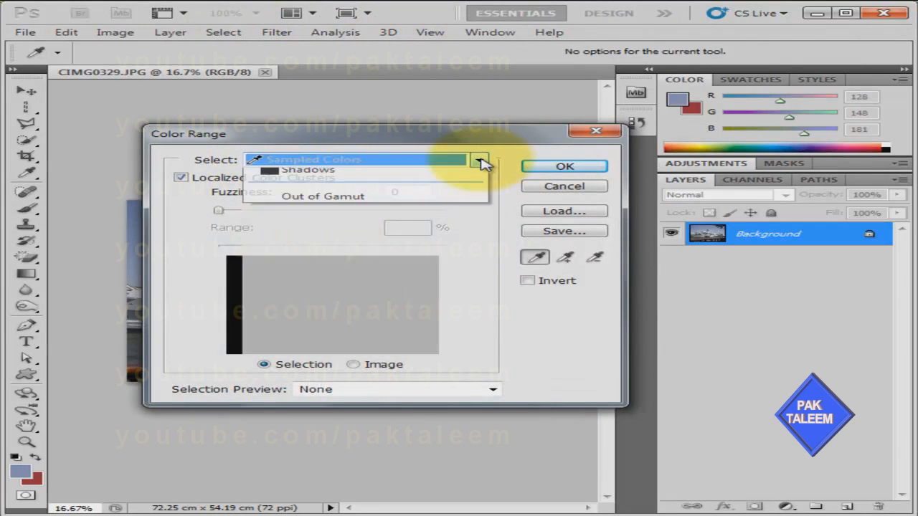
{"action": "left_click", "coordinate": [347, 314]}
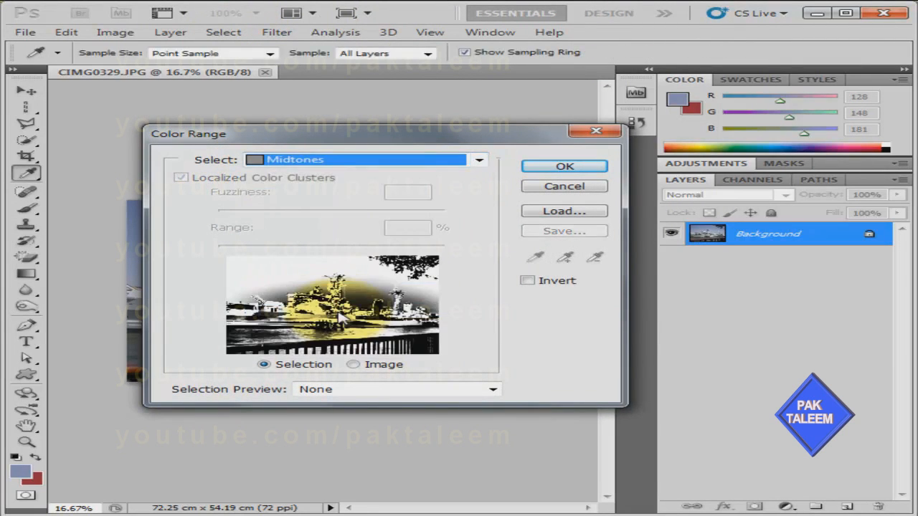
{"action": "left_click", "coordinate": [477, 160]}
{"action": "left_click", "coordinate": [351, 327]}
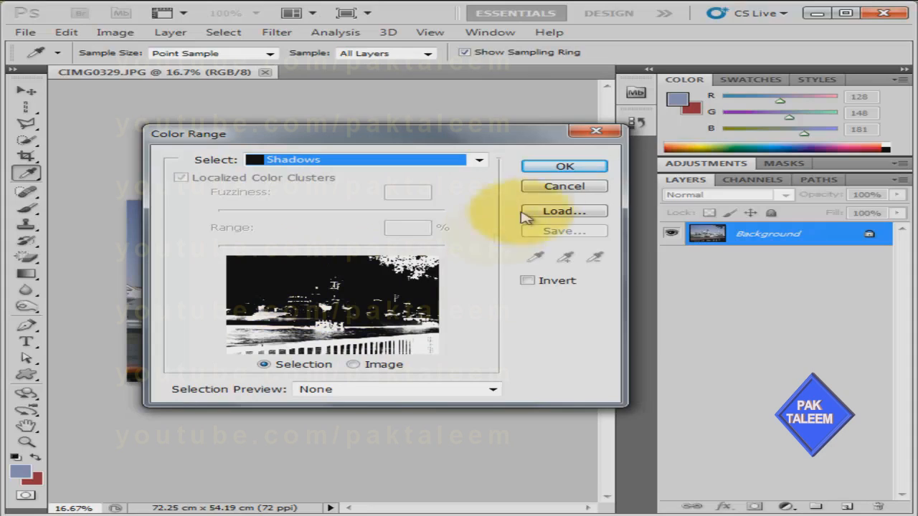
{"action": "left_click", "coordinate": [564, 166]}
{"action": "key", "text": "v"}
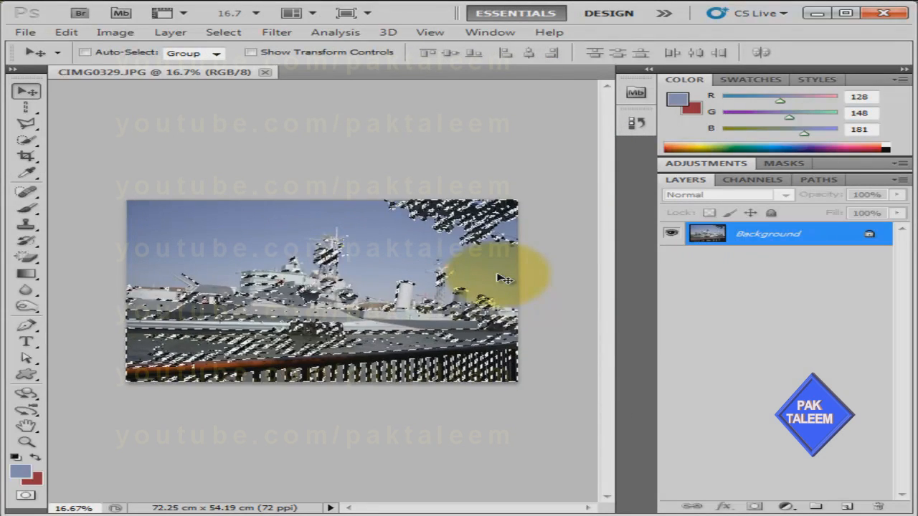
{"action": "key", "text": "ctrl+d"}
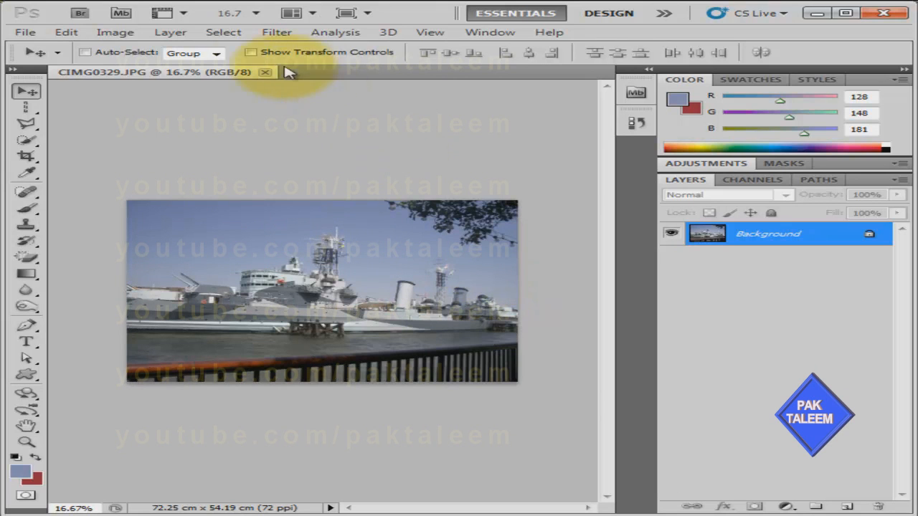
- Open Color Range with Sampled Colors, compare the Image and Selection previews, and move the dialog away from the photo
{"action": "left_click", "coordinate": [225, 33]}
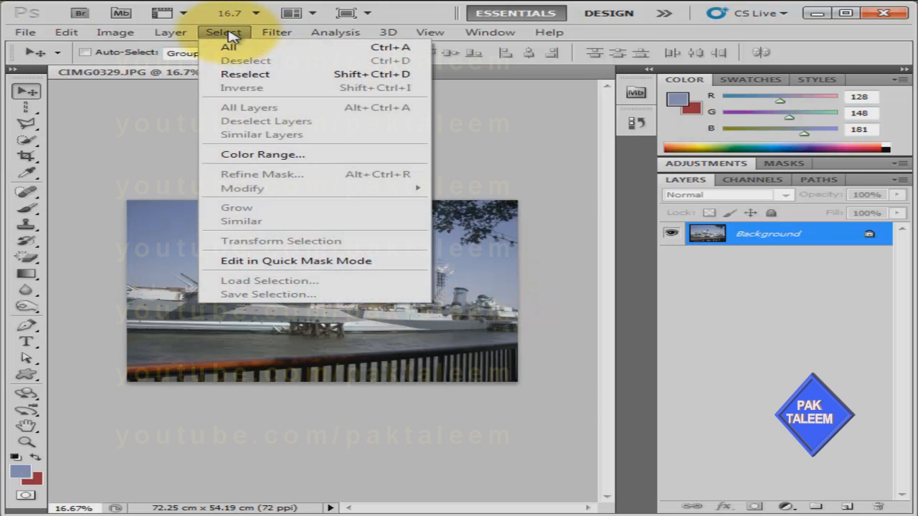
{"action": "left_click", "coordinate": [287, 154]}
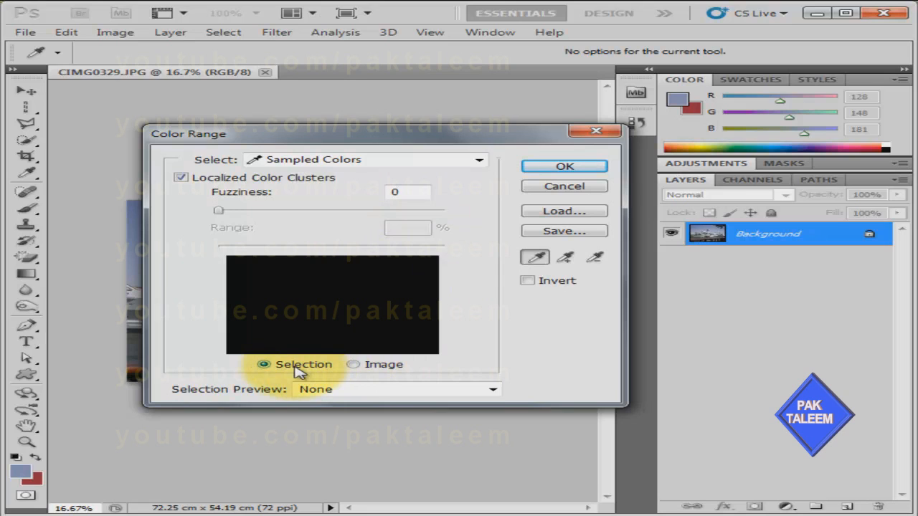
{"action": "left_click", "coordinate": [355, 365]}
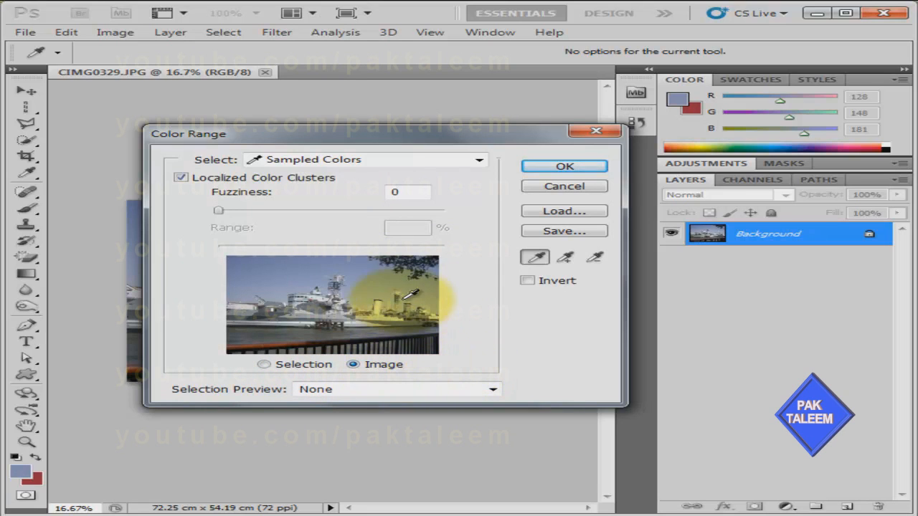
{"action": "left_click_drag", "start_coordinate": [390, 134], "coordinate": [594, 106]}
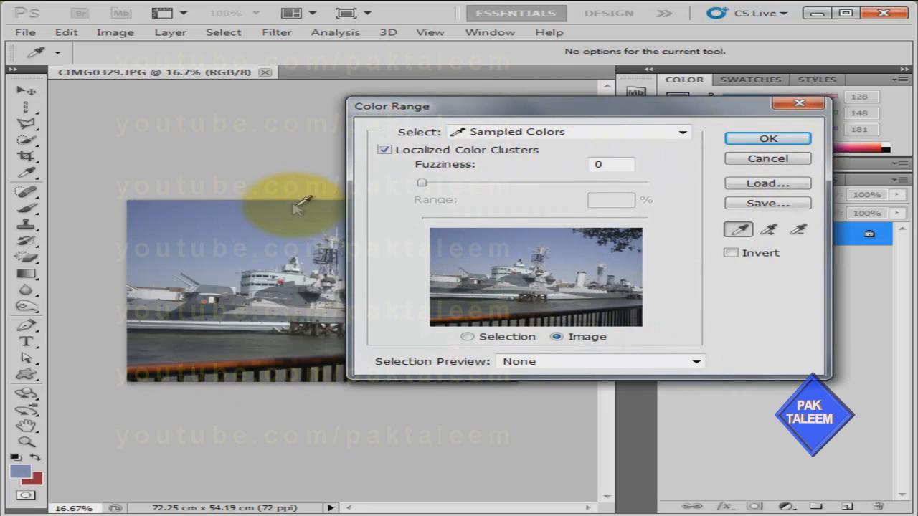
{"action": "left_click", "coordinate": [468, 337]}
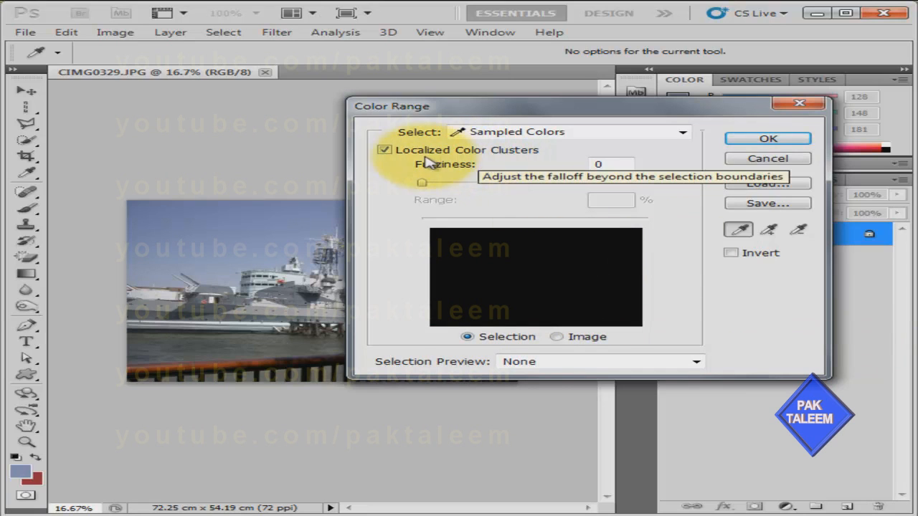
- Toggle Localized Color Clusters off and on, try a Fuzziness of 26, and reset Fuzziness to 0
{"action": "left_click", "coordinate": [385, 151]}
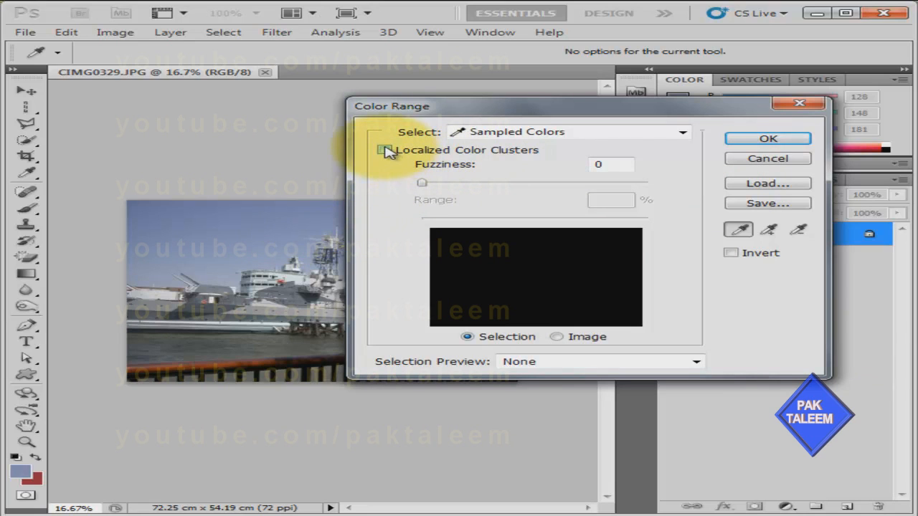
{"action": "left_click", "coordinate": [385, 150]}
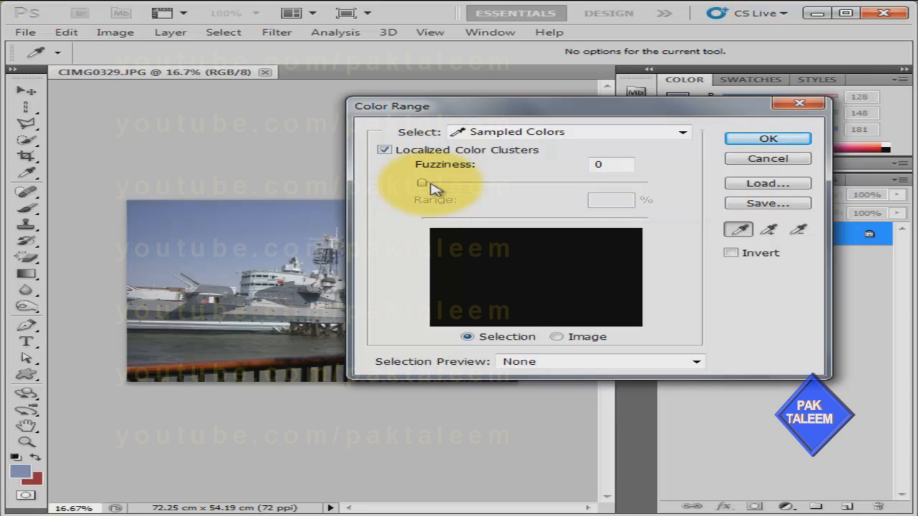
{"action": "left_click_drag", "start_coordinate": [428, 186], "coordinate": [454, 188]}
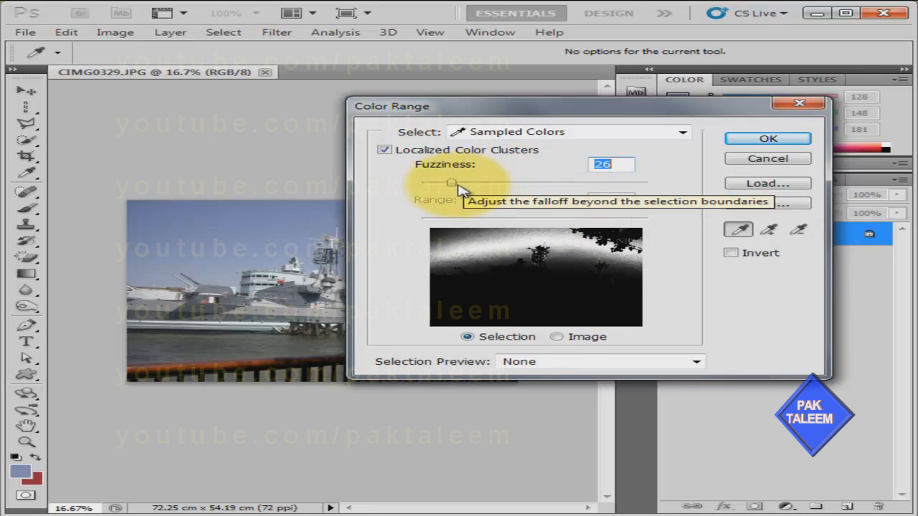
{"action": "left_click_drag", "start_coordinate": [452, 184], "coordinate": [422, 185]}
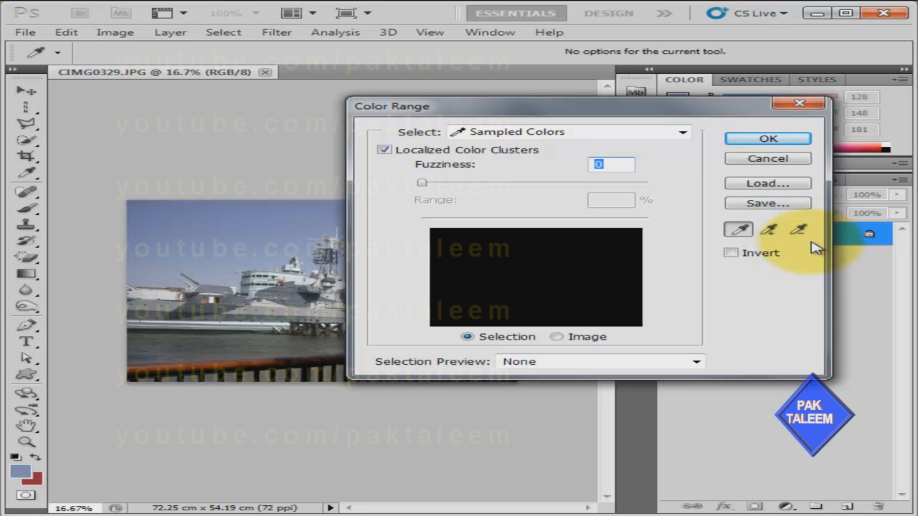
- Add several blue tones across the sky to the sampled colors and apply the Color Range selection
{"action": "left_click", "coordinate": [777, 231]}
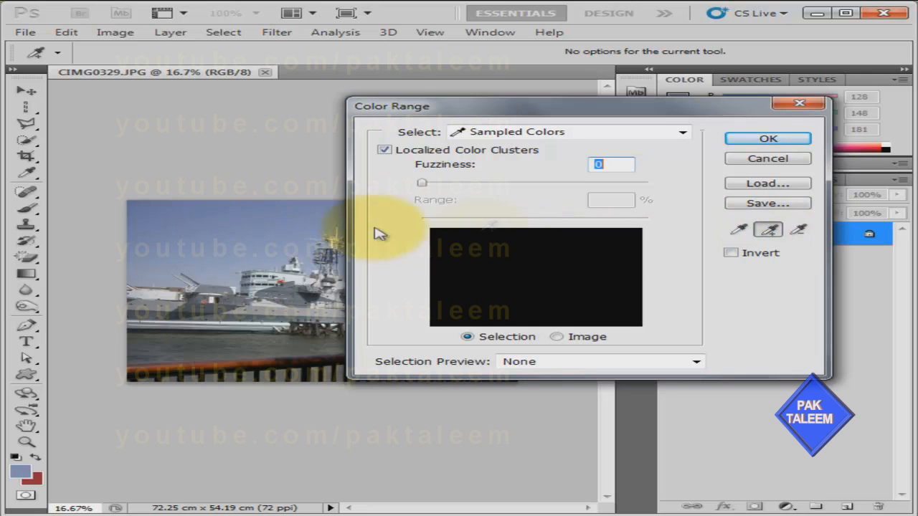
{"action": "left_click", "coordinate": [286, 216]}
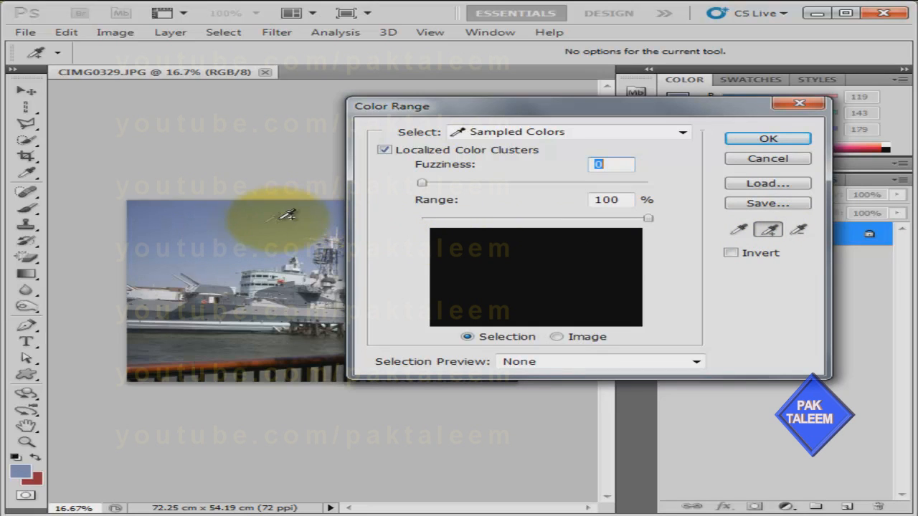
{"action": "mouse_move", "coordinate": [236, 215]}
{"action": "left_mouse_down"}
{"action": "mouse_move", "coordinate": [195, 230]}
{"action": "mouse_move", "coordinate": [119, 200]}
{"action": "left_mouse_up"}
{"action": "left_click_drag", "start_coordinate": [537, 112], "coordinate": [660, 181]}
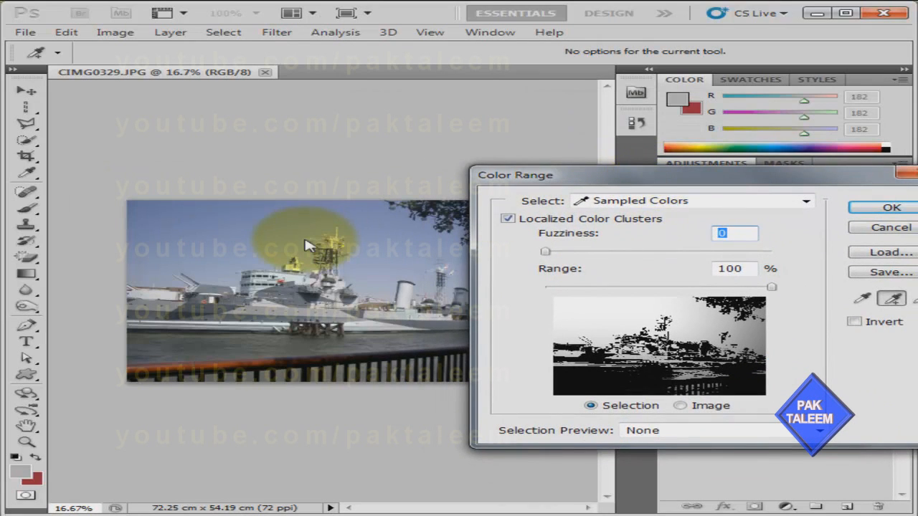
{"action": "left_click", "coordinate": [241, 230]}
{"action": "mouse_move", "coordinate": [239, 230]}
{"action": "left_mouse_down"}
{"action": "mouse_move", "coordinate": [289, 213]}
{"action": "mouse_move", "coordinate": [363, 220]}
{"action": "mouse_move", "coordinate": [388, 245]}
{"action": "mouse_move", "coordinate": [419, 246]}
{"action": "mouse_move", "coordinate": [461, 231]}
{"action": "mouse_move", "coordinate": [386, 281]}
{"action": "mouse_move", "coordinate": [160, 266]}
{"action": "left_mouse_up"}
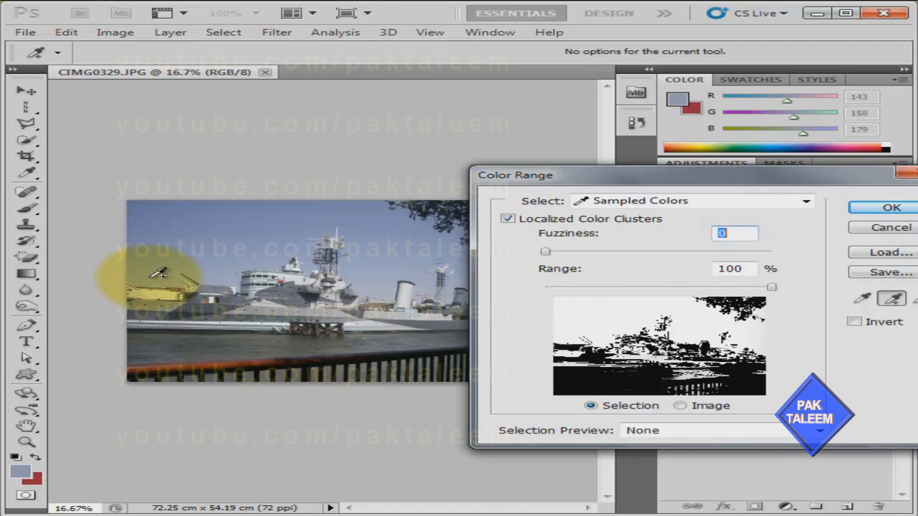
{"action": "left_click", "coordinate": [679, 175]}
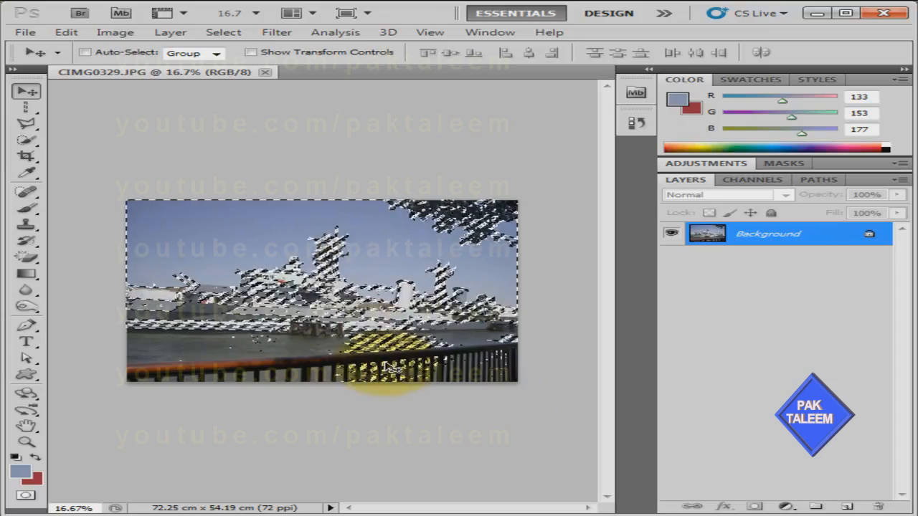
- Set up the Rectangular Marquee tool to subtract from the sky selection
{"action": "key", "text": "ctrl+plus"}
{"action": "key", "text": "ctrl+plus"}
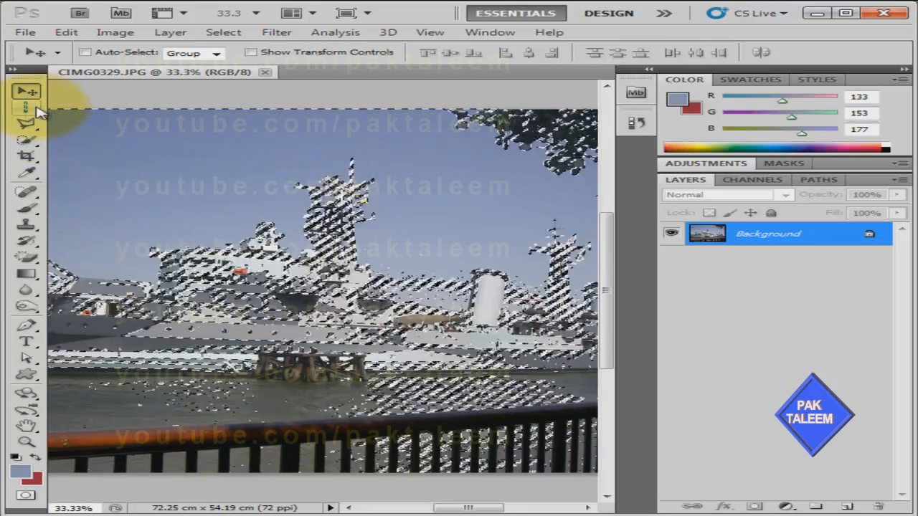
{"action": "left_click", "coordinate": [36, 112]}
{"action": "left_click", "coordinate": [86, 107]}
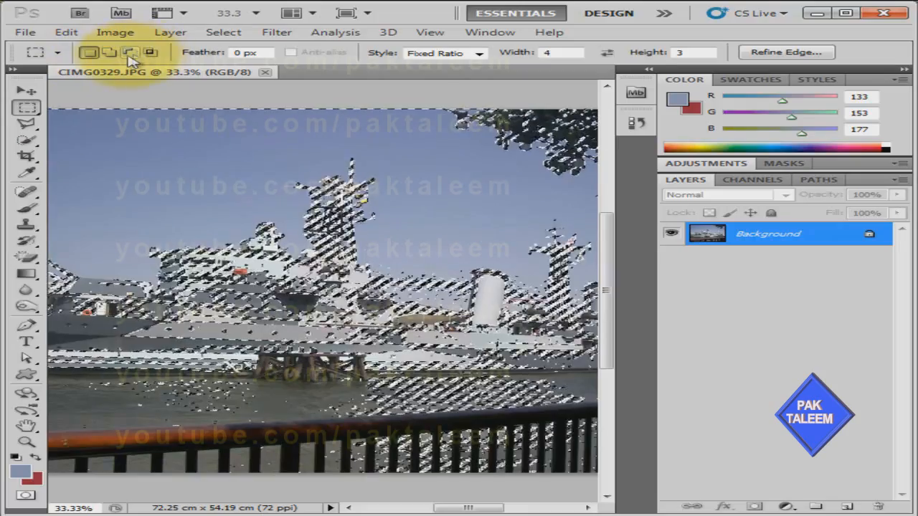
{"action": "left_click", "coordinate": [130, 53]}
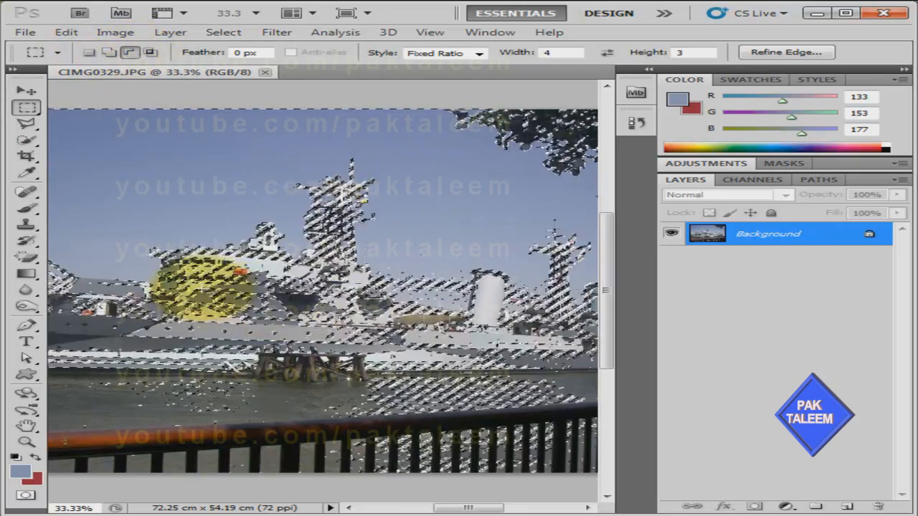
- Add the missed sky around the ship's funnel to the selection with the Quick Selection tool in add mode
{"action": "left_click_drag", "start_coordinate": [282, 470], "coordinate": [405, 386]}
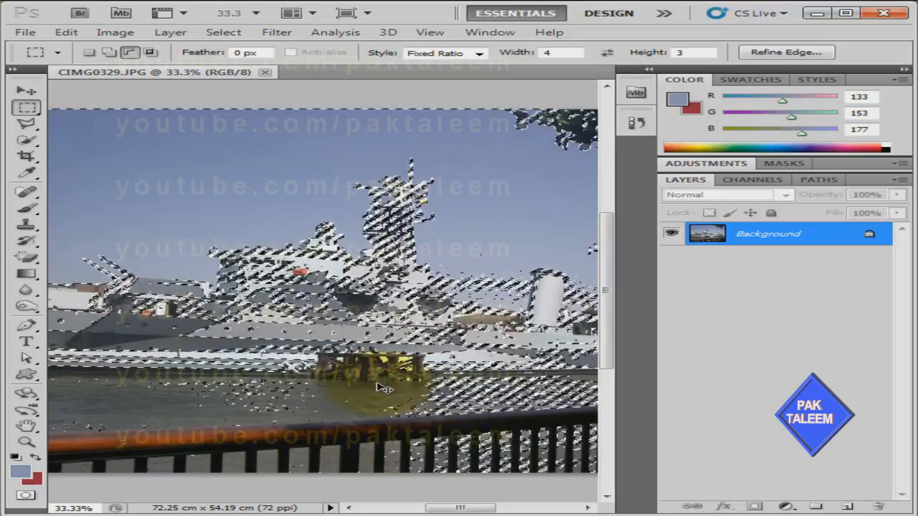
{"action": "key", "text": "ctrl+plus"}
{"action": "key", "text": "ctrl+plus"}
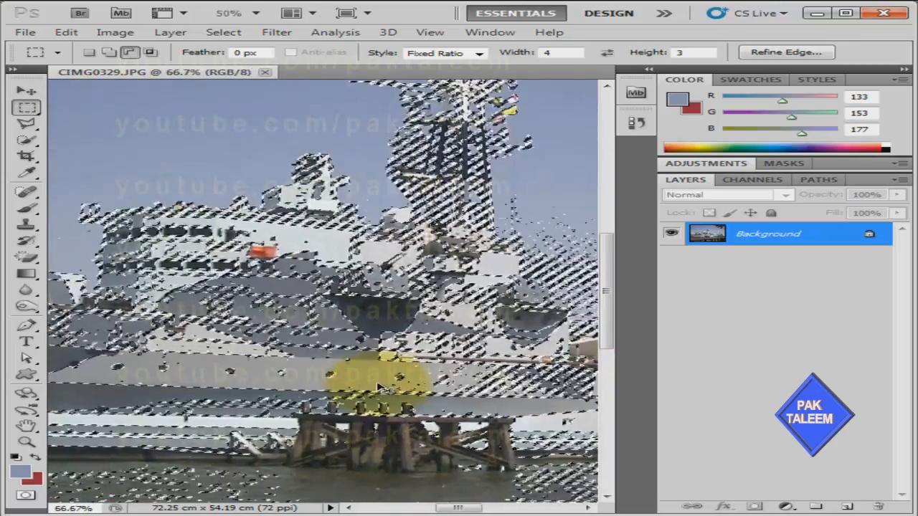
{"action": "left_click_drag", "start_coordinate": [393, 256], "coordinate": [84, 285]}
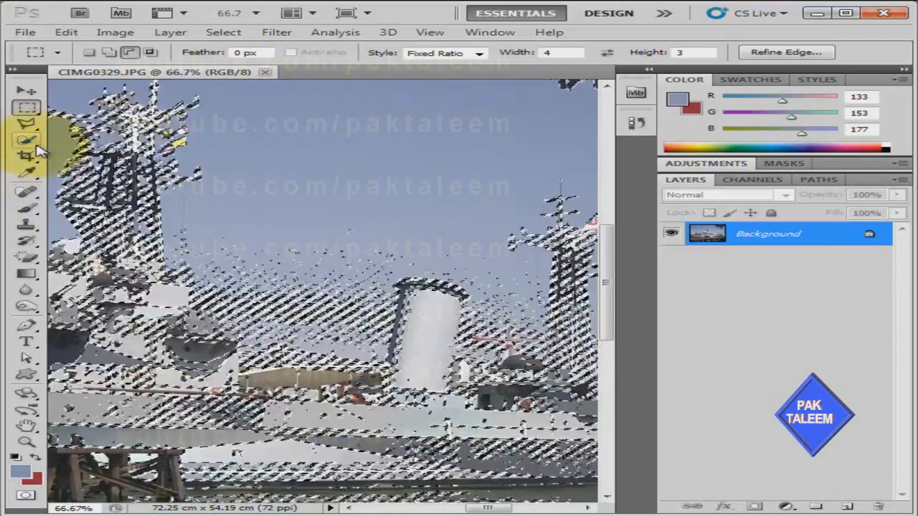
{"action": "left_click", "coordinate": [36, 144]}
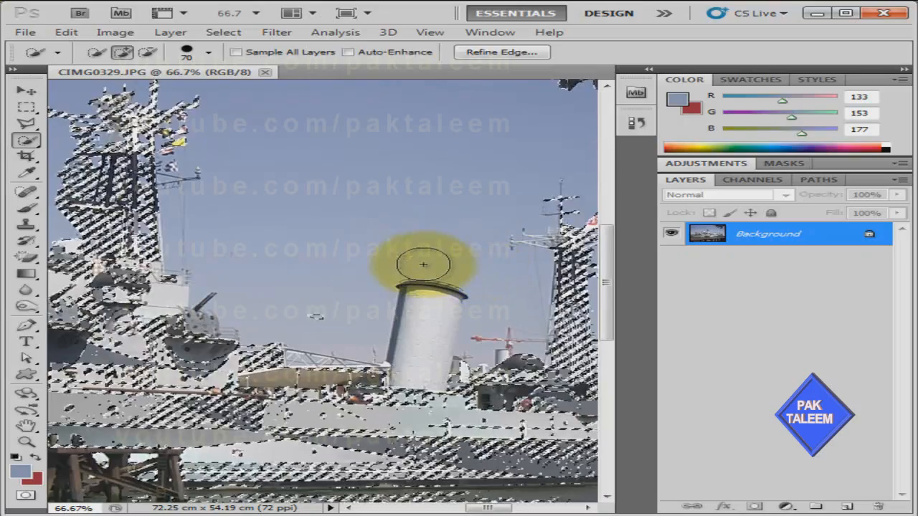
{"action": "key", "text": "ctrl+minus"}
{"action": "key", "text": "ctrl+minus"}
{"action": "key", "text": "ctrl+minus"}
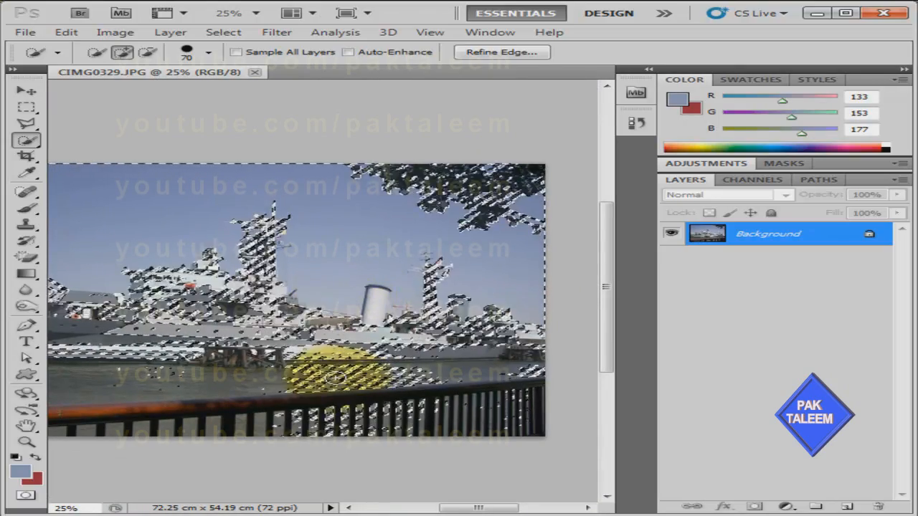
- Subtract the tree foliage in the photo's upper corner from the sky selection with the Quick Selection tool in subtract mode
{"action": "left_click", "coordinate": [149, 52]}
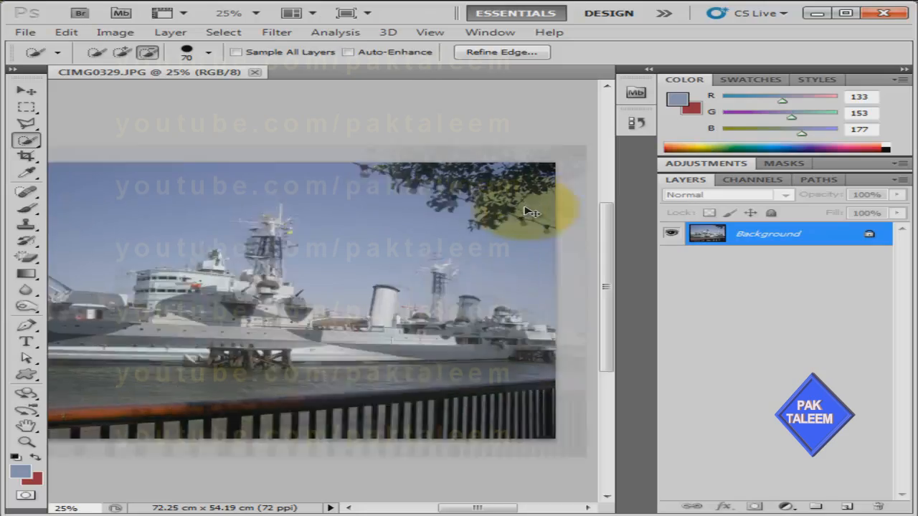
{"action": "key", "text": "ctrl+plus"}
{"action": "key", "text": "ctrl+plus"}
{"action": "mouse_move", "coordinate": [489, 162]}
{"action": "left_mouse_down"}
{"action": "mouse_move", "coordinate": [248, 289]}
{"action": "mouse_move", "coordinate": [191, 294]}
{"action": "left_mouse_up"}
{"action": "mouse_move", "coordinate": [403, 213]}
{"action": "left_mouse_down"}
{"action": "mouse_move", "coordinate": [328, 277]}
{"action": "mouse_move", "coordinate": [296, 250]}
{"action": "mouse_move", "coordinate": [287, 256]}
{"action": "mouse_move", "coordinate": [298, 248]}
{"action": "mouse_move", "coordinate": [263, 263]}
{"action": "mouse_move", "coordinate": [234, 194]}
{"action": "mouse_move", "coordinate": [180, 226]}
{"action": "mouse_move", "coordinate": [174, 198]}
{"action": "mouse_move", "coordinate": [157, 194]}
{"action": "left_mouse_up"}
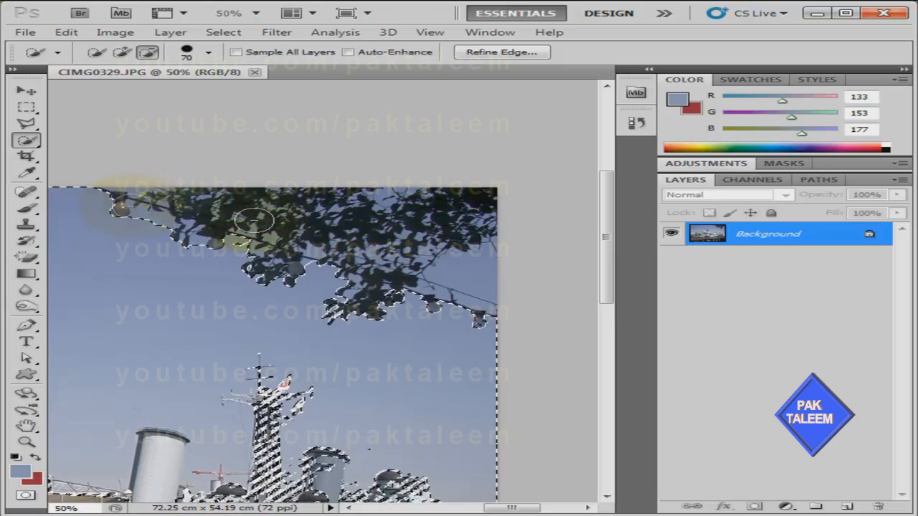
- Subtract the river water and the railing in the foreground from the selection
{"action": "key", "text": "space"}
{"action": "left_click_drag", "start_coordinate": [209, 322], "coordinate": [545, 152]}
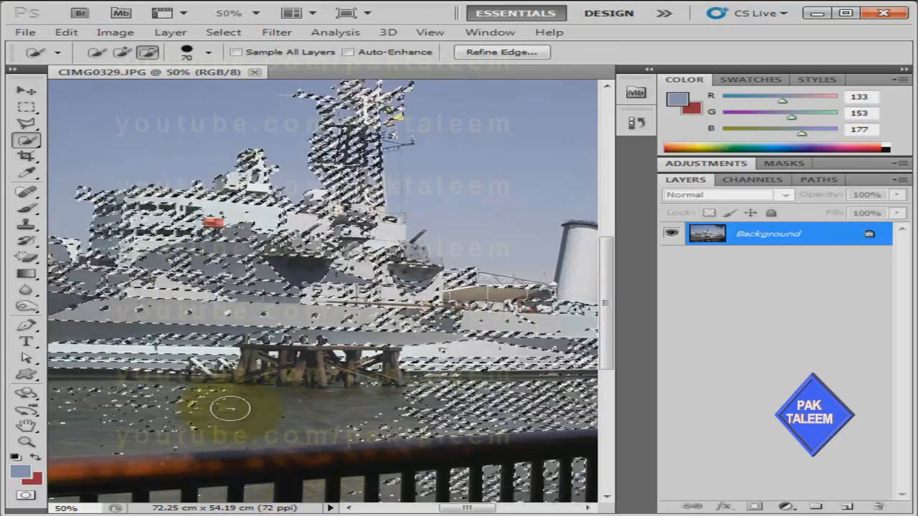
{"action": "left_click_drag", "start_coordinate": [237, 425], "coordinate": [522, 402]}
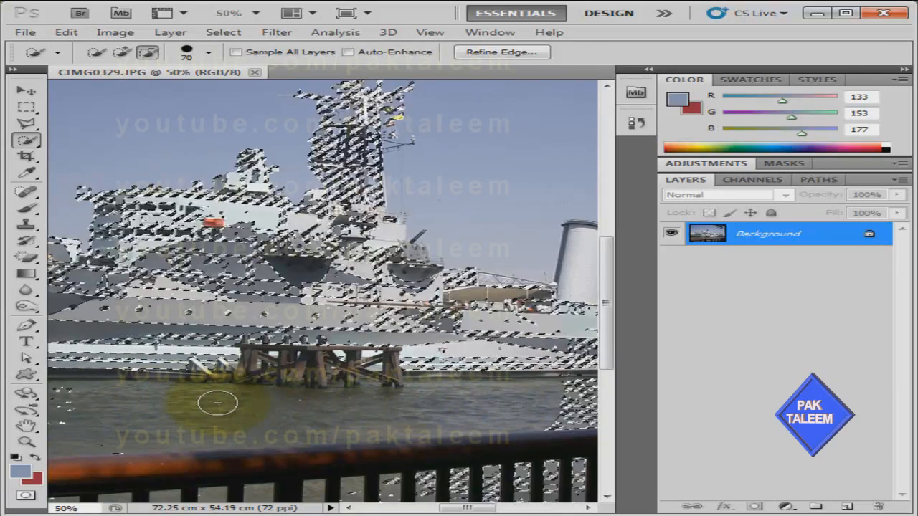
{"action": "key", "text": "ctrl+minus"}
{"action": "key", "text": "ctrl+minus"}
{"action": "mouse_move", "coordinate": [206, 388]}
{"action": "left_mouse_down"}
{"action": "mouse_move", "coordinate": [318, 370]}
{"action": "mouse_move", "coordinate": [335, 384]}
{"action": "mouse_move", "coordinate": [471, 383]}
{"action": "mouse_move", "coordinate": [420, 399]}
{"action": "mouse_move", "coordinate": [573, 374]}
{"action": "left_mouse_up"}
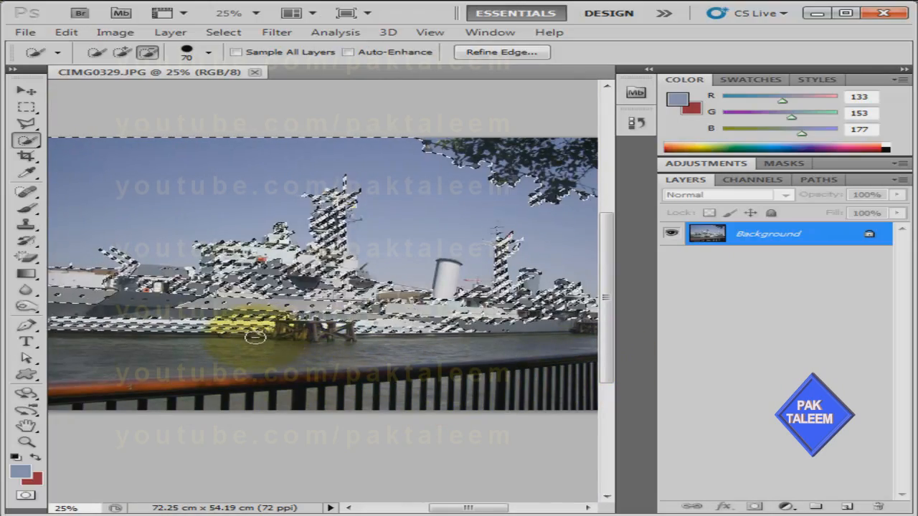
- Subtract the ship's hull and the lower part of its bridge from the selection along the whole length of the ship
{"action": "left_click_drag", "start_coordinate": [203, 326], "coordinate": [412, 337]}
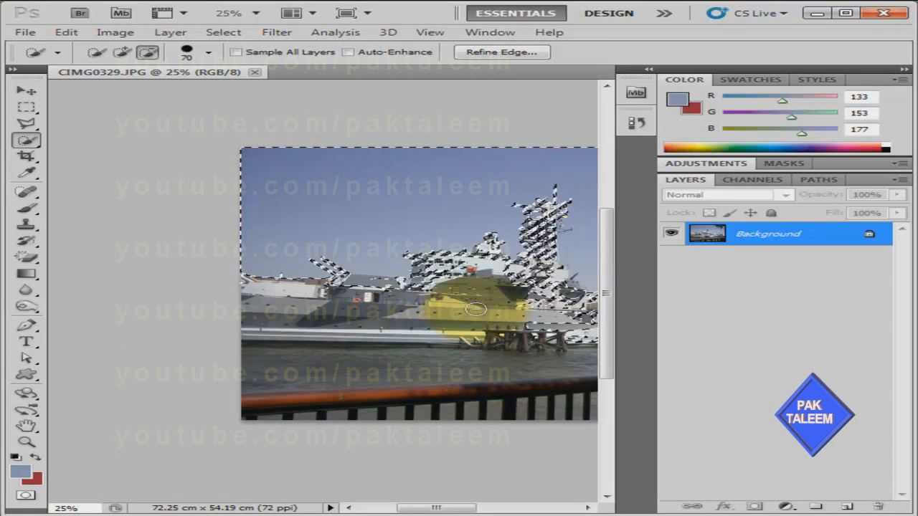
{"action": "mouse_move", "coordinate": [427, 319]}
{"action": "left_mouse_down"}
{"action": "mouse_move", "coordinate": [287, 334]}
{"action": "mouse_move", "coordinate": [248, 327]}
{"action": "left_mouse_up"}
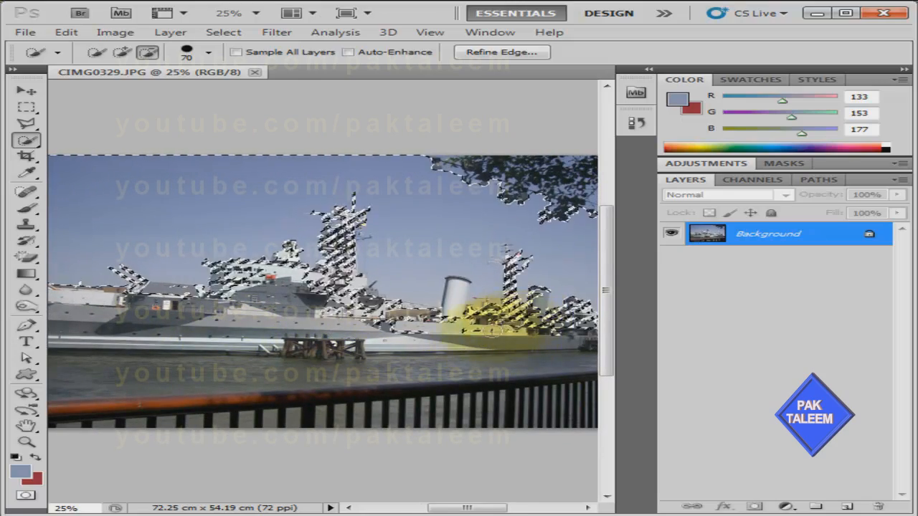
{"action": "left_click_drag", "start_coordinate": [462, 334], "coordinate": [335, 345]}
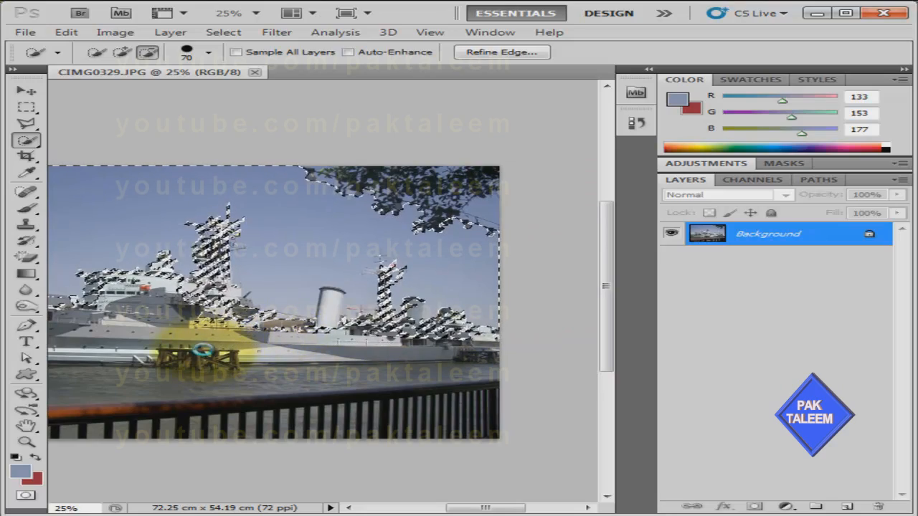
{"action": "left_click_drag", "start_coordinate": [166, 319], "coordinate": [317, 351]}
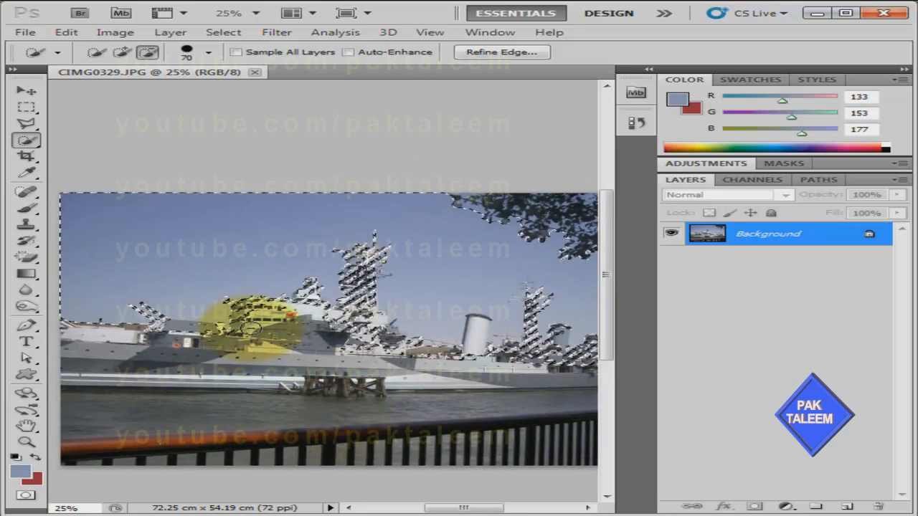
{"action": "left_click_drag", "start_coordinate": [205, 358], "coordinate": [297, 364]}
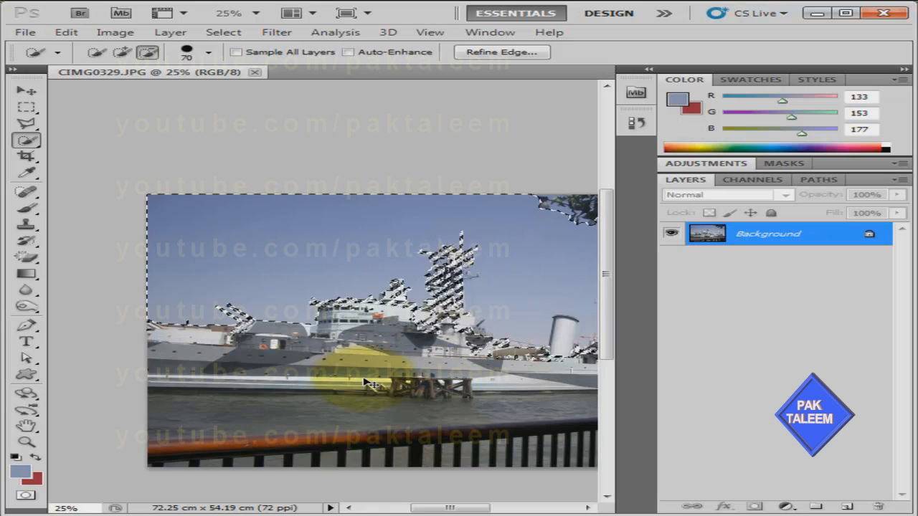
{"action": "mouse_move", "coordinate": [363, 377]}
{"action": "left_mouse_down"}
{"action": "mouse_move", "coordinate": [355, 355]}
{"action": "mouse_move", "coordinate": [327, 335]}
{"action": "mouse_move", "coordinate": [363, 339]}
{"action": "left_mouse_up"}
{"action": "key", "text": "space"}
{"action": "mouse_move", "coordinate": [424, 332]}
{"action": "left_mouse_down"}
{"action": "mouse_move", "coordinate": [336, 351]}
{"action": "mouse_move", "coordinate": [289, 347]}
{"action": "left_mouse_up"}
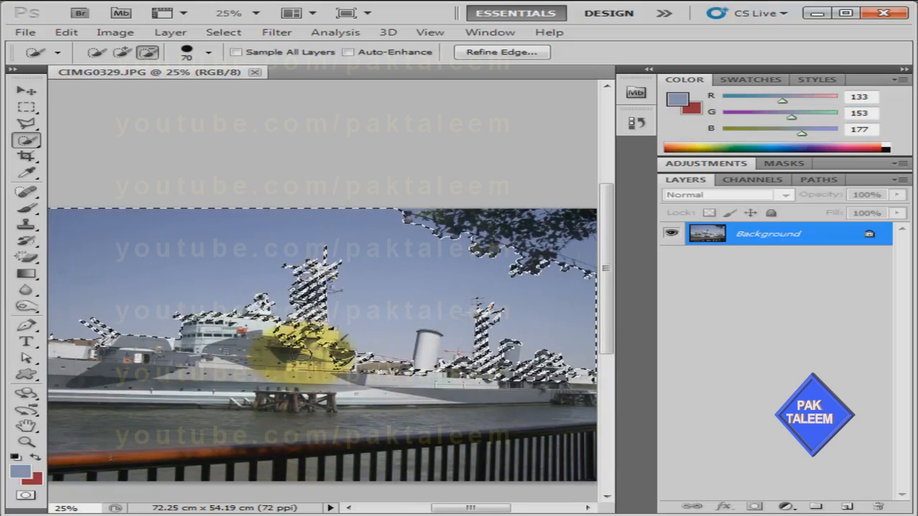
- Subtract the main lattice mast and the structure at its base from the selection
{"action": "scroll", "coordinate": [247, 374], "scroll_direction": "up", "scroll_amount": 3}
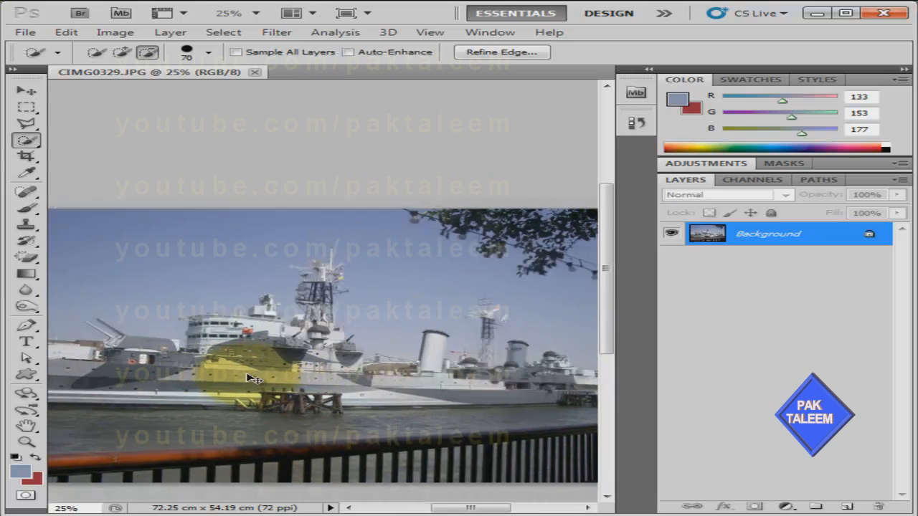
{"action": "scroll", "coordinate": [247, 375], "scroll_direction": "up", "scroll_amount": 1}
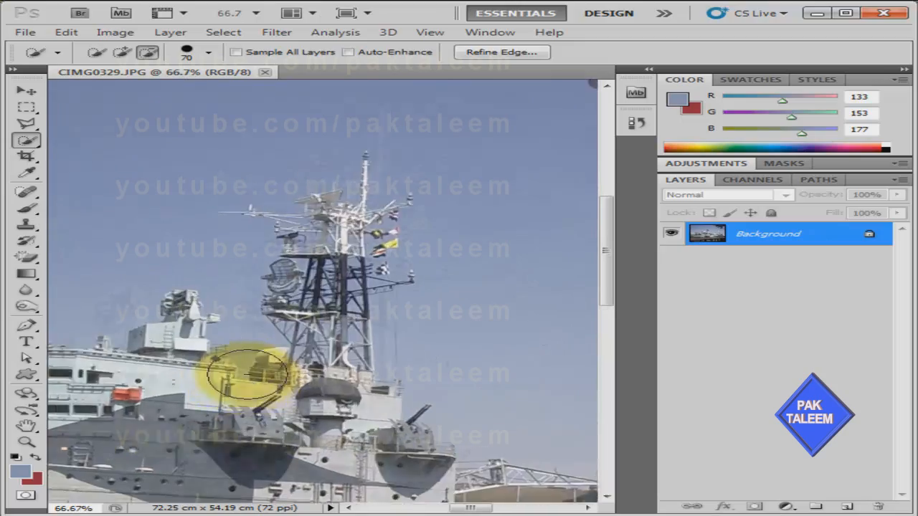
{"action": "left_click_drag", "start_coordinate": [312, 327], "coordinate": [251, 319]}
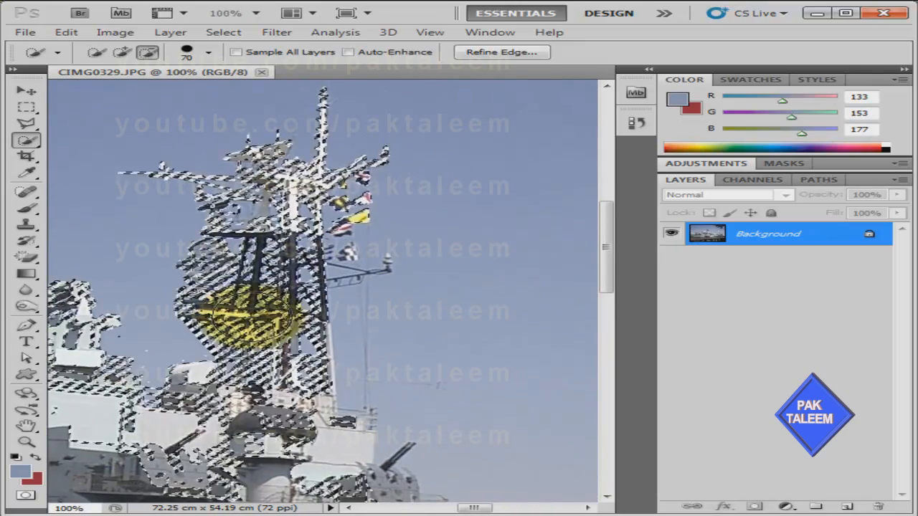
{"action": "mouse_move", "coordinate": [257, 419]}
{"action": "left_mouse_down"}
{"action": "mouse_move", "coordinate": [199, 456]}
{"action": "mouse_move", "coordinate": [208, 446]}
{"action": "mouse_move", "coordinate": [213, 459]}
{"action": "left_mouse_up"}
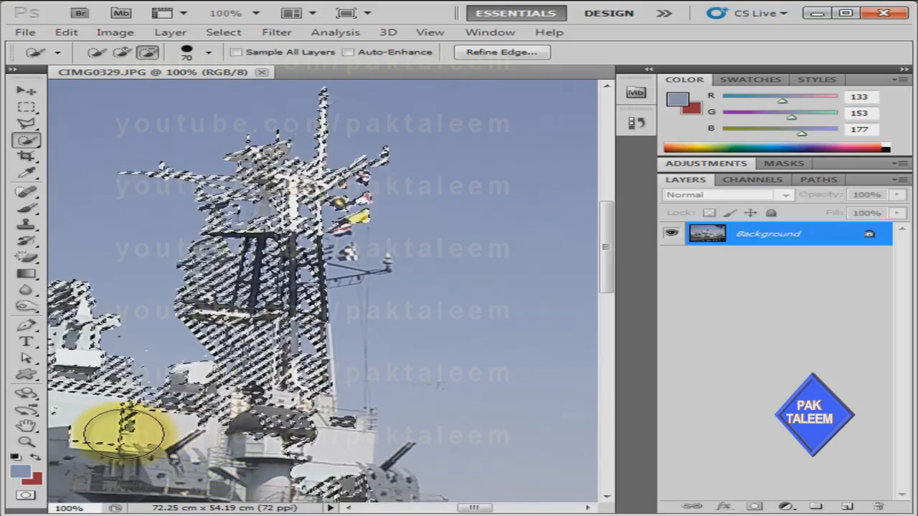
{"action": "mouse_move", "coordinate": [316, 482]}
{"action": "left_mouse_down"}
{"action": "mouse_move", "coordinate": [338, 478]}
{"action": "mouse_move", "coordinate": [275, 423]}
{"action": "left_mouse_up"}
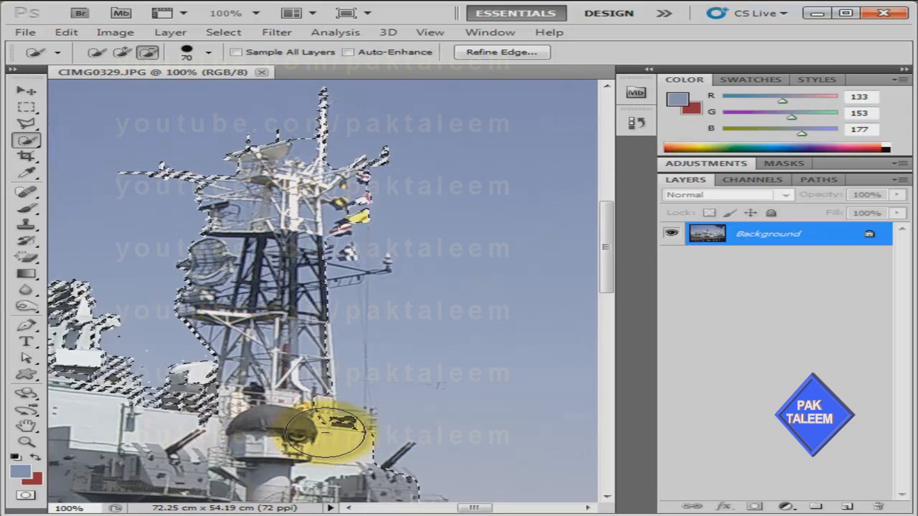
{"action": "left_click_drag", "start_coordinate": [355, 384], "coordinate": [337, 427]}
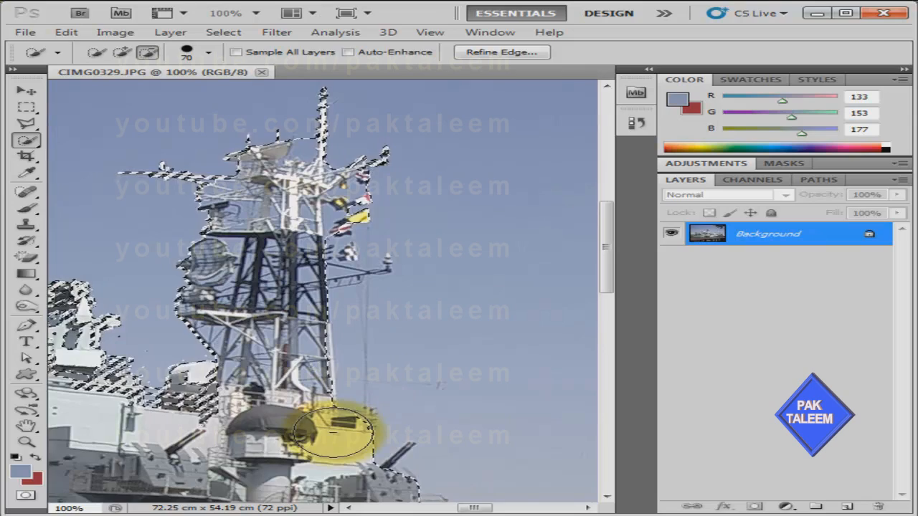
- Subtract the remaining parts of the ship's bridge and the gun turret in front of it from the selection
{"action": "key", "text": "ctrl+plus"}
{"action": "key", "text": "ctrl+plus"}
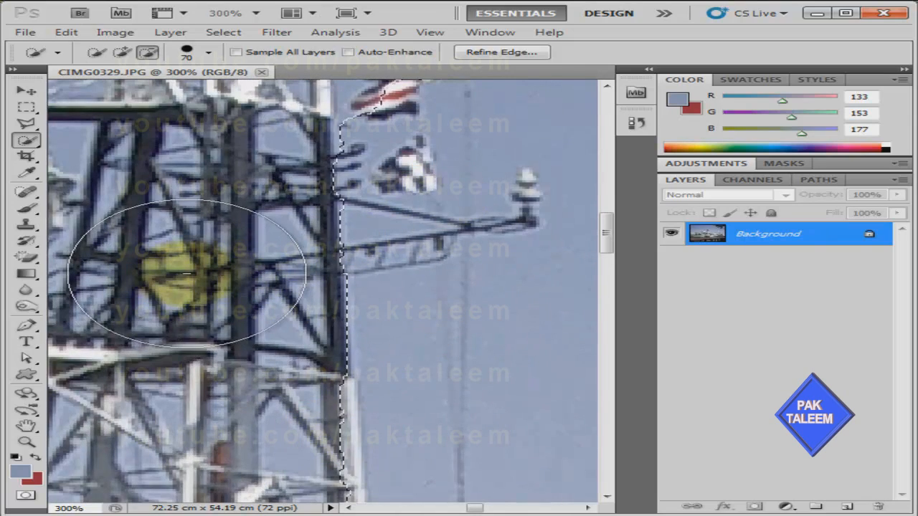
{"action": "key", "text": "ctrl+minus"}
{"action": "key", "text": "ctrl+minus"}
{"action": "key", "text": "ctrl+minus"}
{"action": "key", "text": "ctrl+minus"}
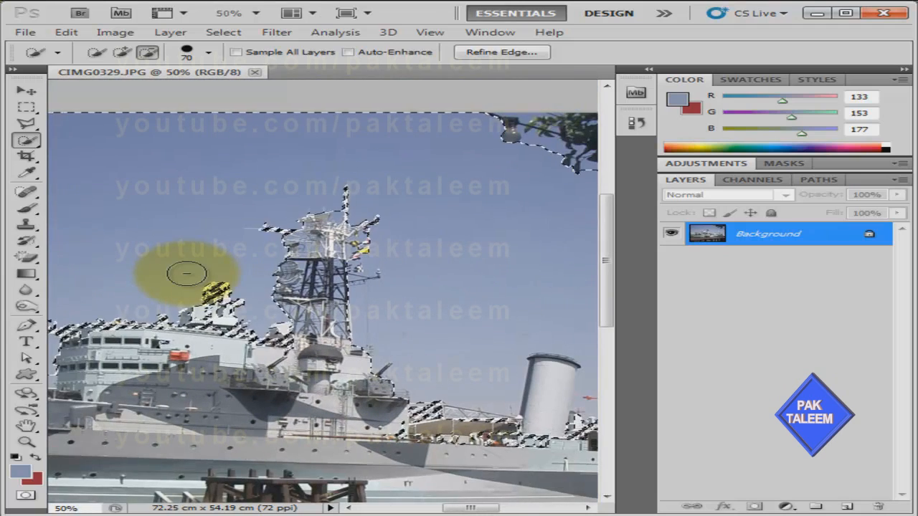
{"action": "mouse_move", "coordinate": [226, 357]}
{"action": "left_mouse_down"}
{"action": "mouse_move", "coordinate": [262, 350]}
{"action": "mouse_move", "coordinate": [232, 345]}
{"action": "mouse_move", "coordinate": [213, 315]}
{"action": "mouse_move", "coordinate": [223, 312]}
{"action": "mouse_move", "coordinate": [212, 325]}
{"action": "mouse_move", "coordinate": [109, 340]}
{"action": "mouse_move", "coordinate": [116, 332]}
{"action": "mouse_move", "coordinate": [148, 355]}
{"action": "mouse_move", "coordinate": [297, 327]}
{"action": "left_mouse_up"}
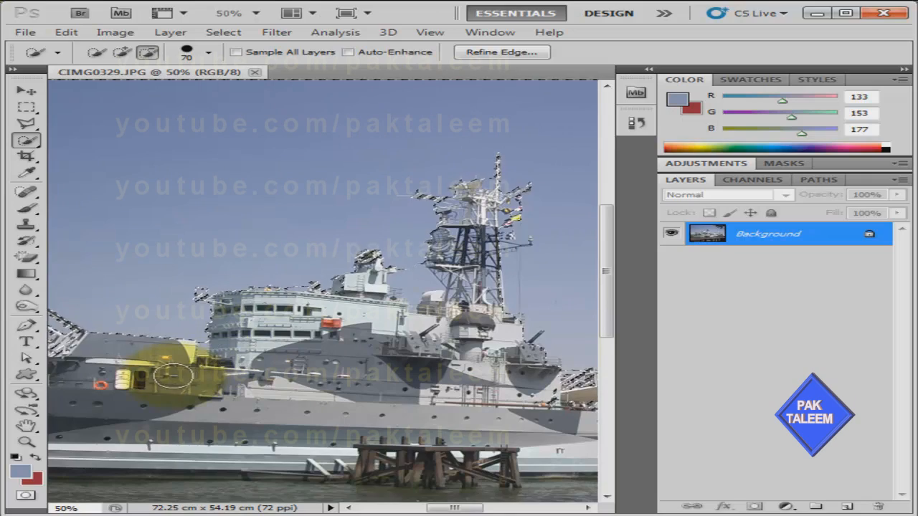
{"action": "left_click_drag", "start_coordinate": [165, 375], "coordinate": [291, 374]}
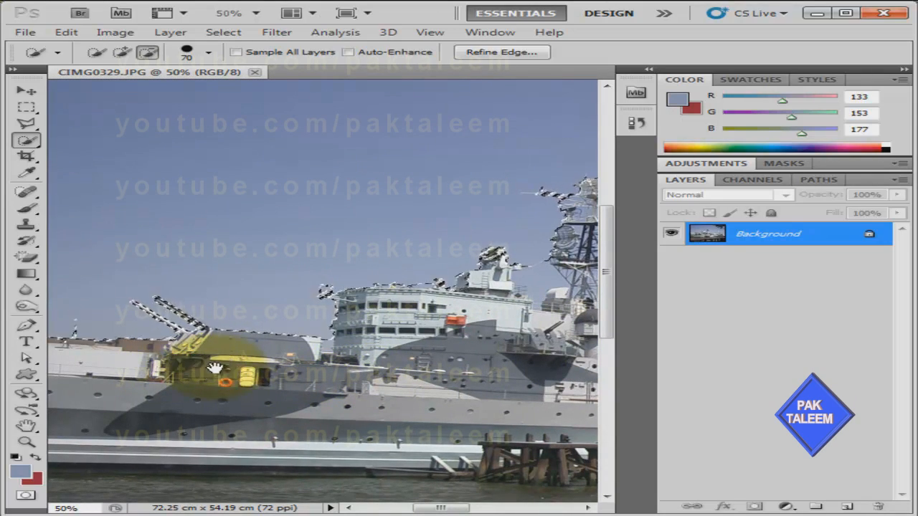
- Subtract the deck area beside the large funnel and the lower superstructure below the second mast from the selection
{"action": "left_click_drag", "start_coordinate": [215, 368], "coordinate": [92, 256]}
{"action": "left_click_drag", "start_coordinate": [349, 289], "coordinate": [166, 300]}
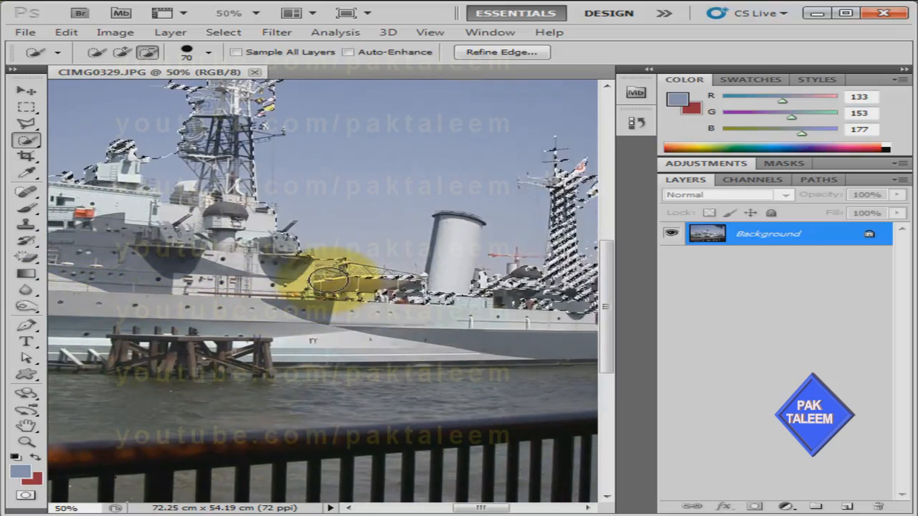
{"action": "mouse_move", "coordinate": [364, 304]}
{"action": "left_mouse_down"}
{"action": "mouse_move", "coordinate": [242, 328]}
{"action": "mouse_move", "coordinate": [284, 334]}
{"action": "left_mouse_up"}
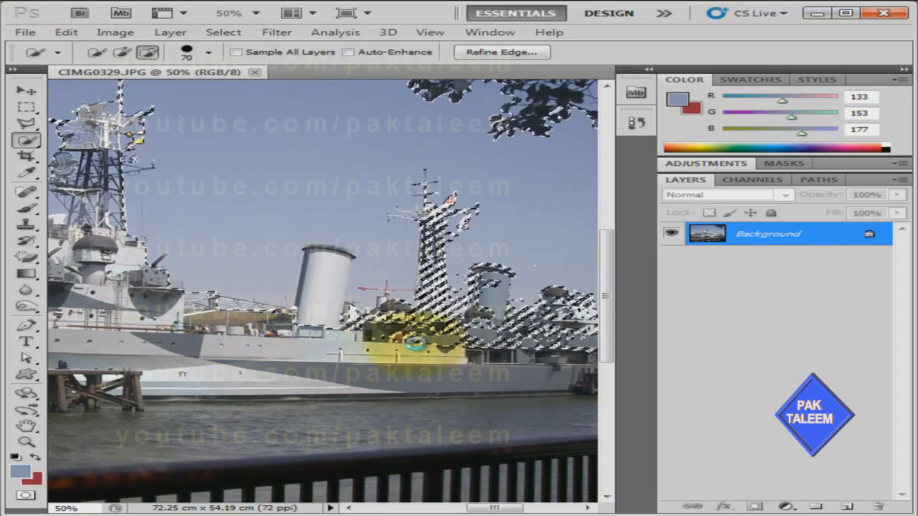
{"action": "left_click_drag", "start_coordinate": [421, 348], "coordinate": [328, 364]}
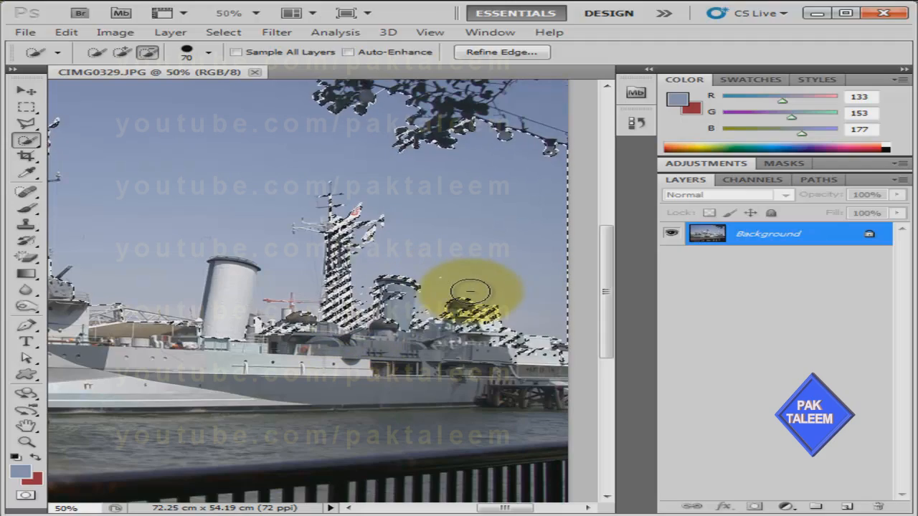
- Add the missed sky around the second mast and the smaller funnel to the selection with the Quick Selection tool in add mode
{"action": "key", "text": "ctrl+plus"}
{"action": "key", "text": "ctrl+plus"}
{"action": "left_click_drag", "start_coordinate": [472, 290], "coordinate": [316, 286]}
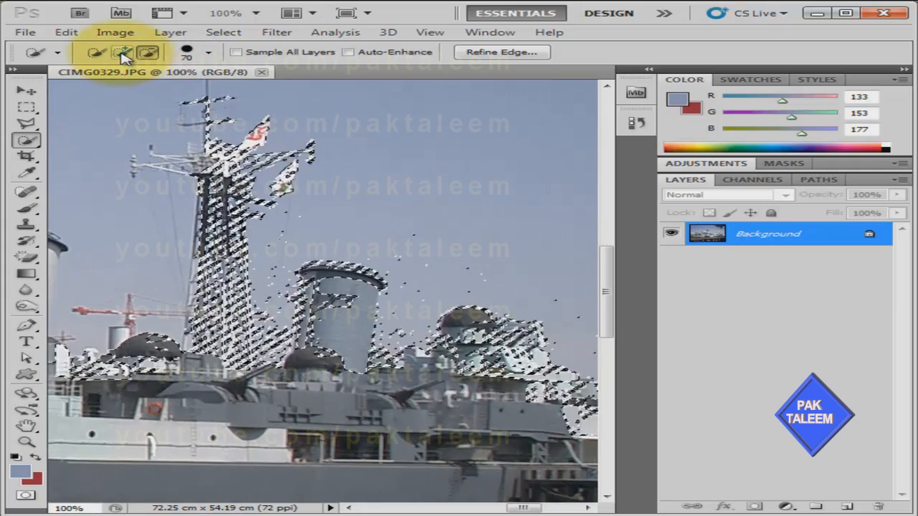
{"action": "left_click", "coordinate": [124, 55]}
{"action": "left_click", "coordinate": [436, 252]}
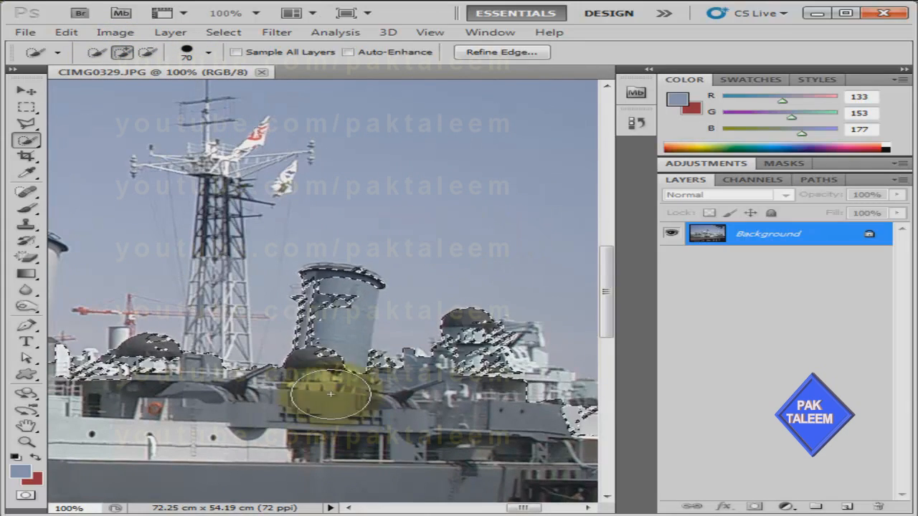
- Subtract the second mast, both funnels and the nearby superstructure from the selection with the Quick Selection tool in subtract mode
{"action": "key", "text": "ctrl+minus"}
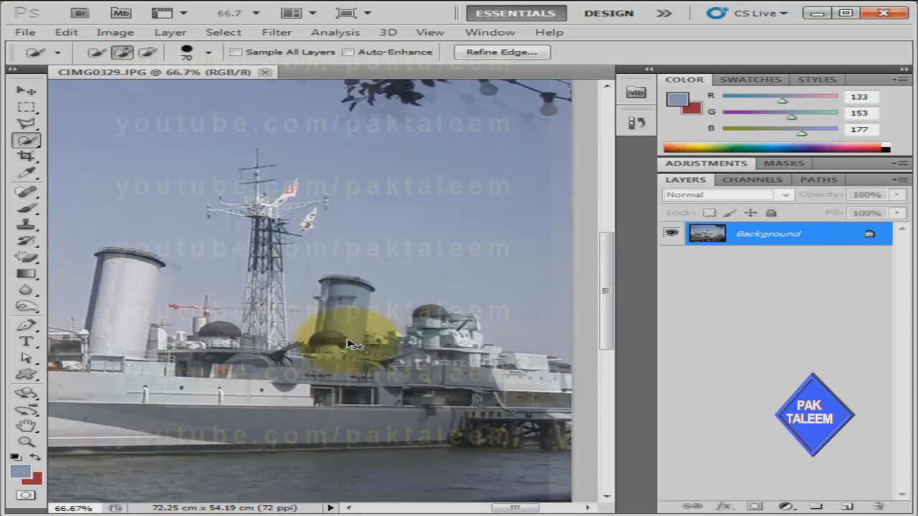
{"action": "key", "text": "ctrl+minus"}
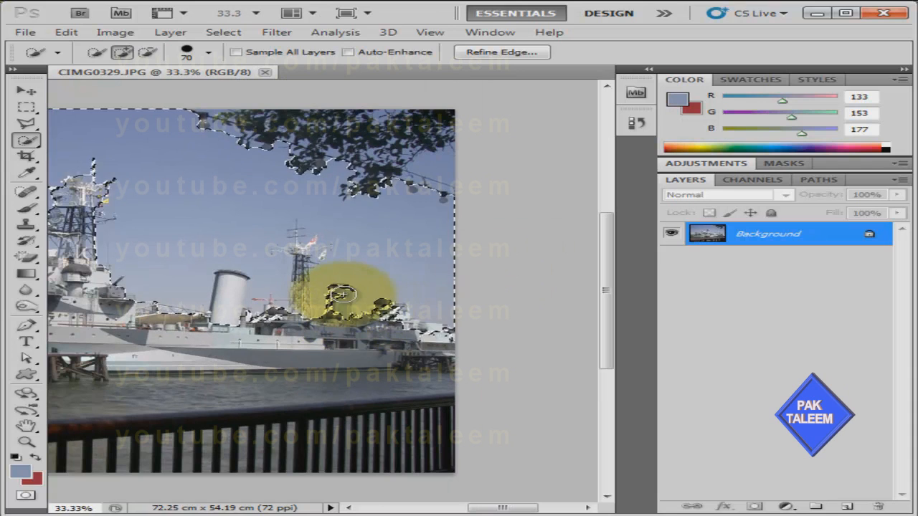
{"action": "left_click", "coordinate": [147, 52]}
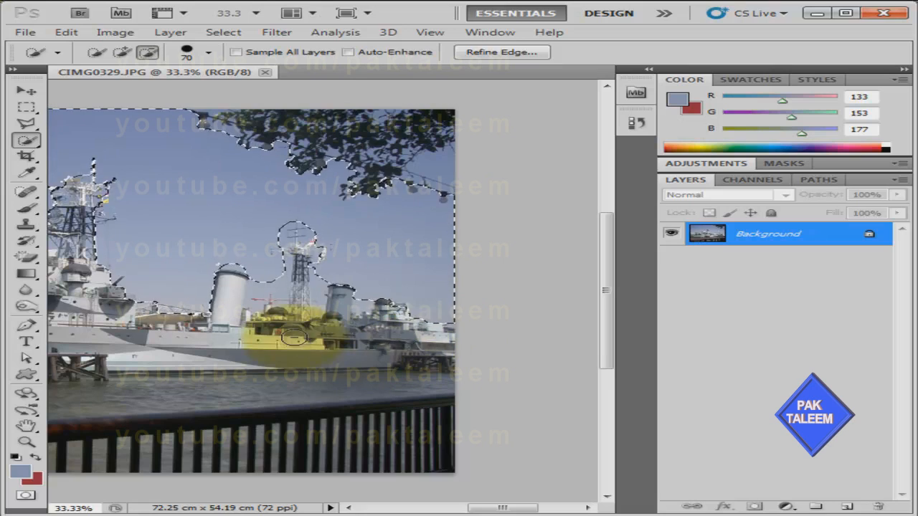
- Examine the refined sky selection along the ship's outline, the water and the railing across the whole photo
{"action": "left_click_drag", "start_coordinate": [295, 338], "coordinate": [510, 356]}
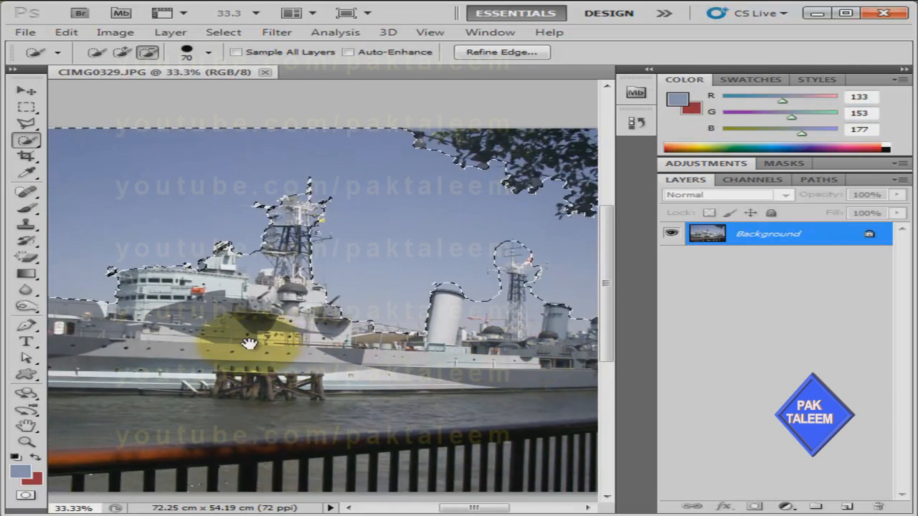
{"action": "left_click_drag", "start_coordinate": [251, 344], "coordinate": [377, 347]}
{"action": "left_click_drag", "start_coordinate": [217, 328], "coordinate": [309, 328]}
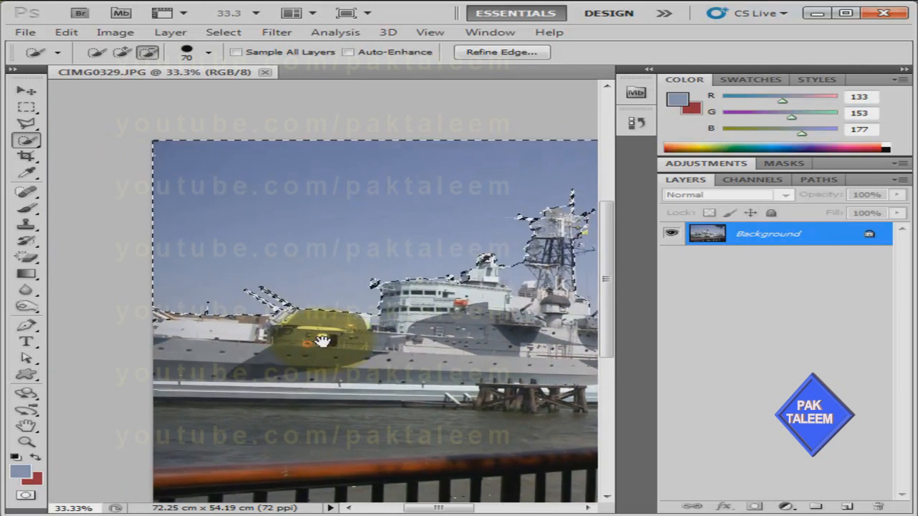
{"action": "mouse_move", "coordinate": [251, 324]}
{"action": "left_mouse_down"}
{"action": "mouse_move", "coordinate": [284, 311]}
{"action": "mouse_move", "coordinate": [305, 325]}
{"action": "mouse_move", "coordinate": [179, 339]}
{"action": "mouse_move", "coordinate": [160, 323]}
{"action": "left_mouse_up"}
{"action": "left_click_drag", "start_coordinate": [358, 416], "coordinate": [242, 287]}
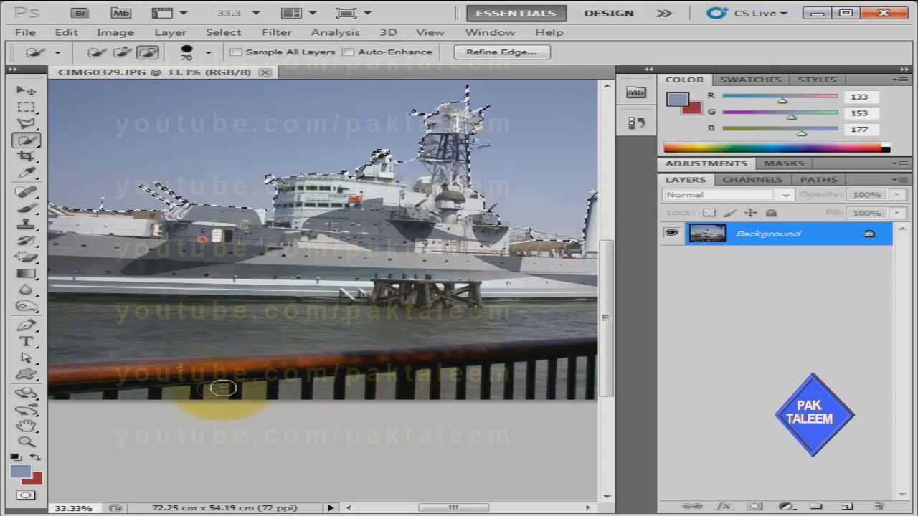
{"action": "left_click_drag", "start_coordinate": [349, 349], "coordinate": [35, 310]}
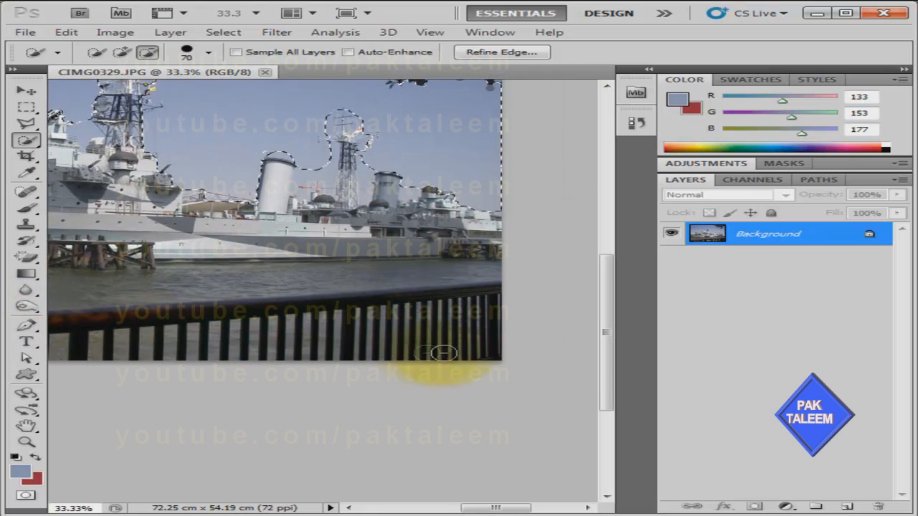
{"action": "left_click_drag", "start_coordinate": [218, 307], "coordinate": [549, 318]}
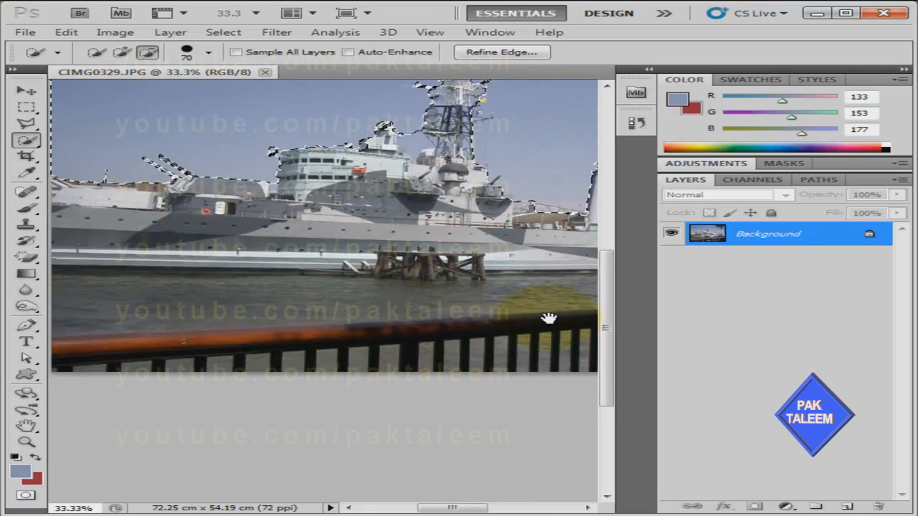
{"action": "left_click_drag", "start_coordinate": [308, 321], "coordinate": [38, 380]}
{"action": "left_click_drag", "start_coordinate": [304, 383], "coordinate": [265, 381]}
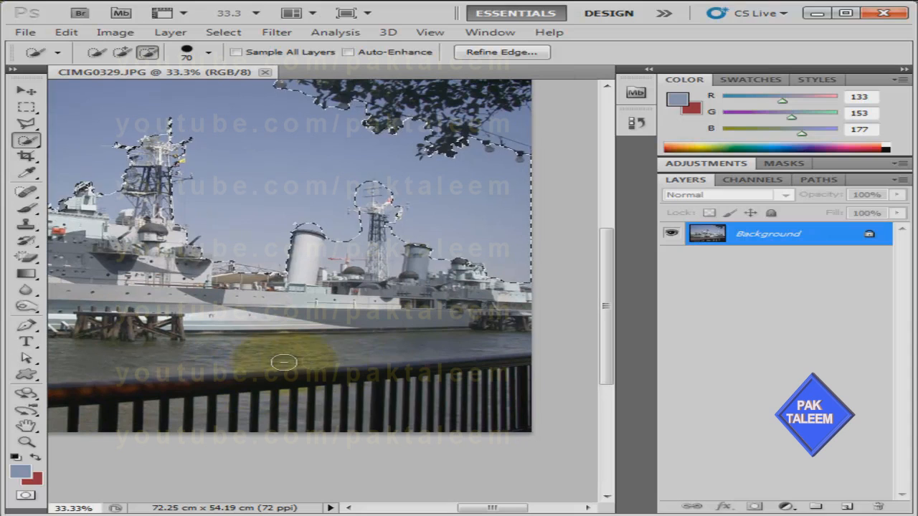
- Examine the sky selection up close along the bridge and the twin gun barrels on the foredeck, with Quick Selection set to add mode
{"action": "left_click_drag", "start_coordinate": [205, 337], "coordinate": [375, 386]}
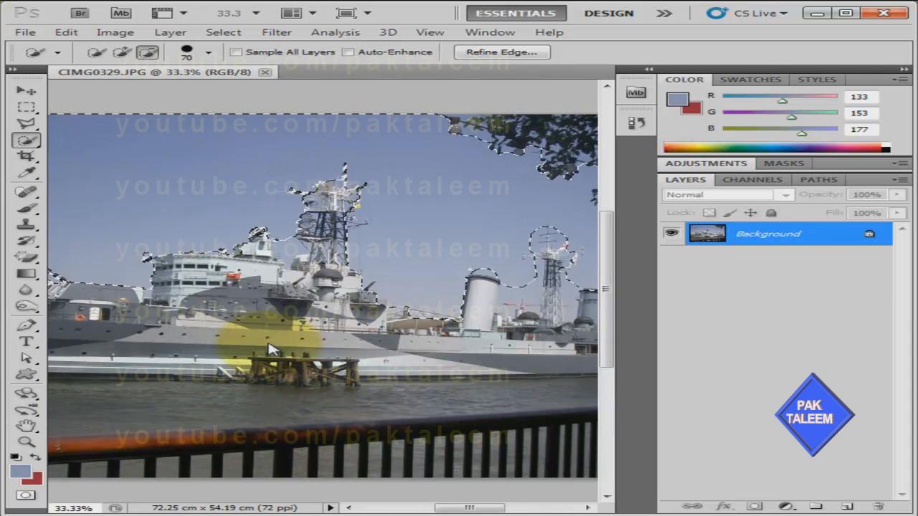
{"action": "key", "text": "ctrl+plus"}
{"action": "key", "text": "ctrl+plus"}
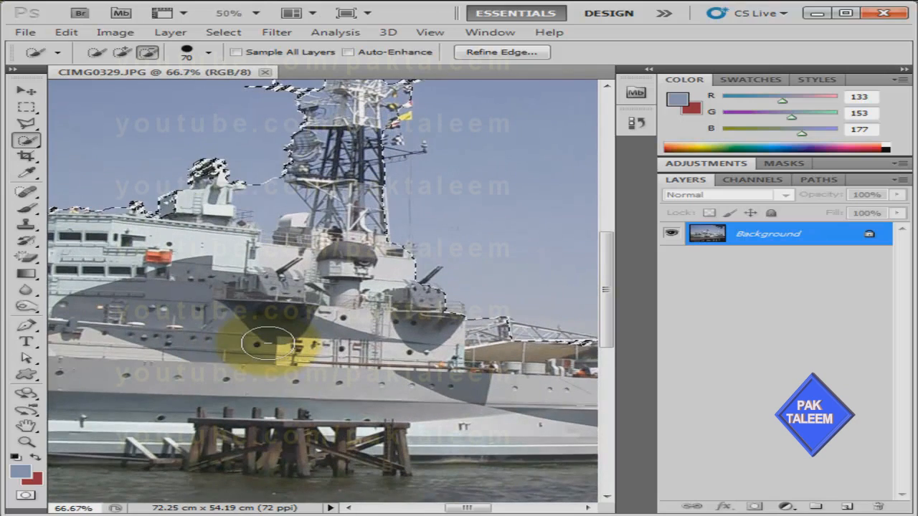
{"action": "left_click_drag", "start_coordinate": [230, 324], "coordinate": [424, 379]}
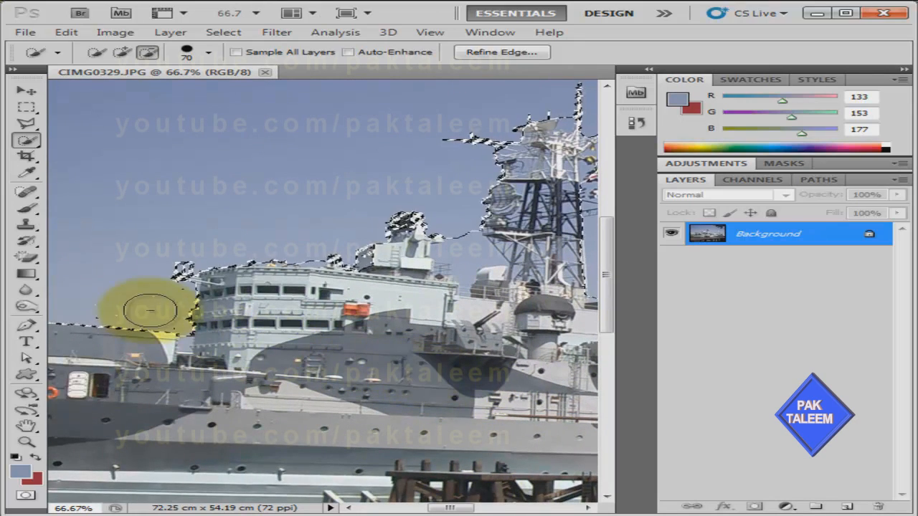
{"action": "left_click", "coordinate": [122, 52]}
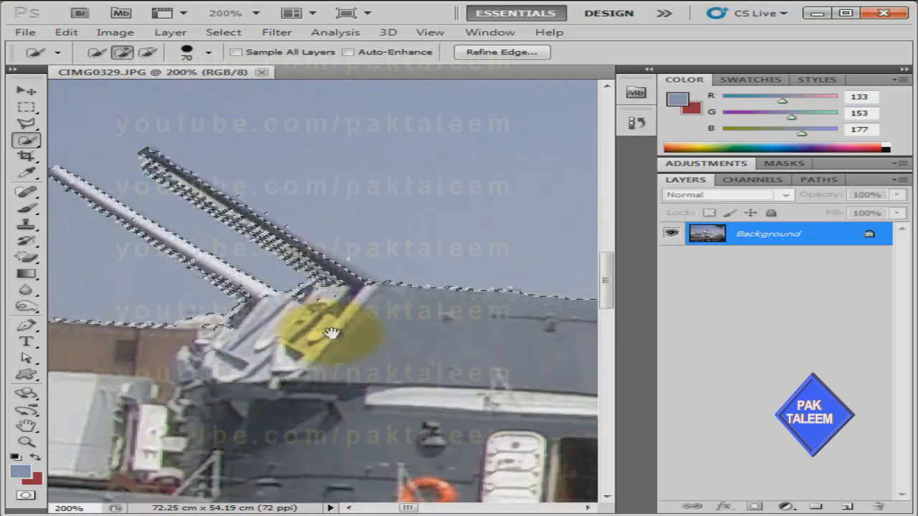
{"action": "left_click_drag", "start_coordinate": [332, 334], "coordinate": [421, 391]}
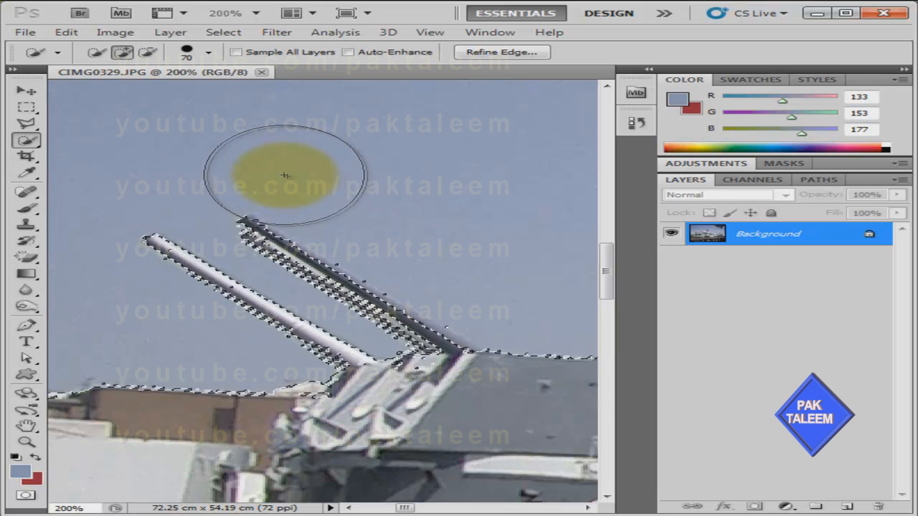
- Switch to the Polygonal Lasso tool in add-to-selection mode for the edges around the gun barrels
{"action": "left_click", "coordinate": [40, 130]}
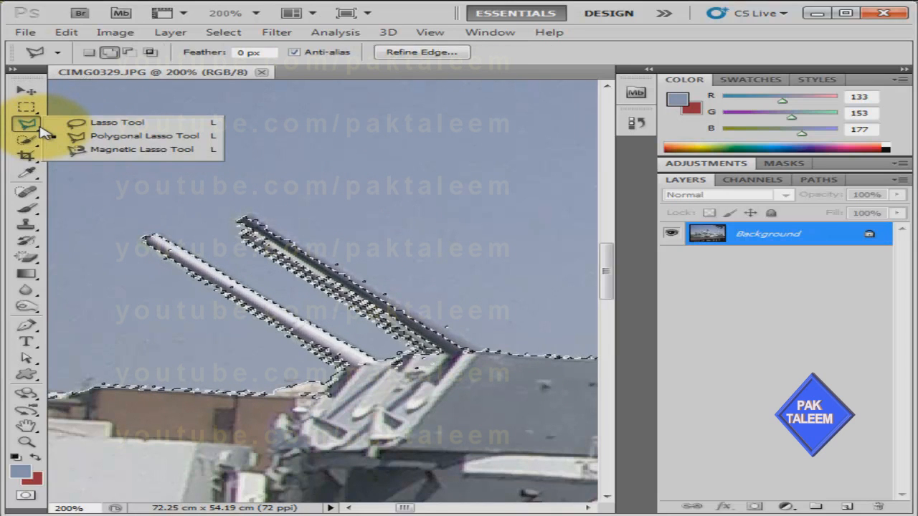
{"action": "left_click", "coordinate": [101, 137]}
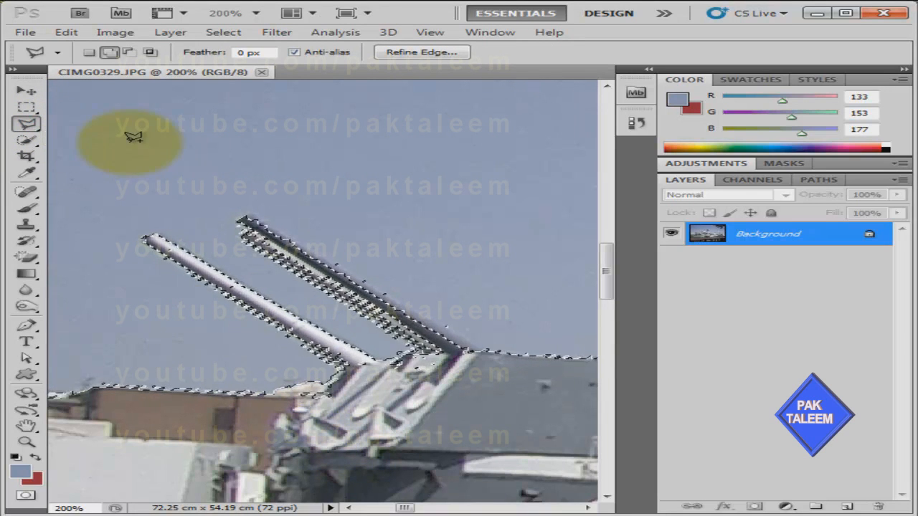
{"action": "left_click", "coordinate": [111, 55]}
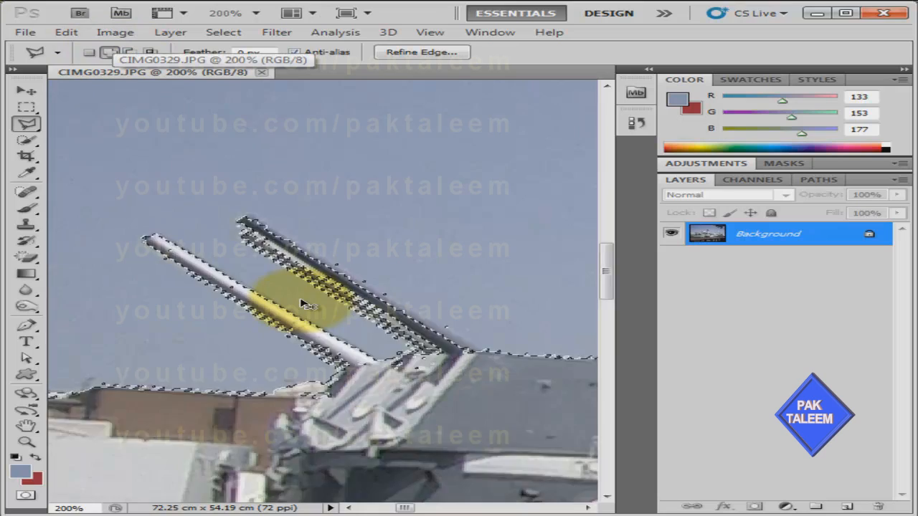
- Review the sky selection's outline from the foredeck guns past the masts and funnels to the trees
{"action": "scroll", "coordinate": [305, 305], "scroll_direction": "down", "scroll_amount": 3}
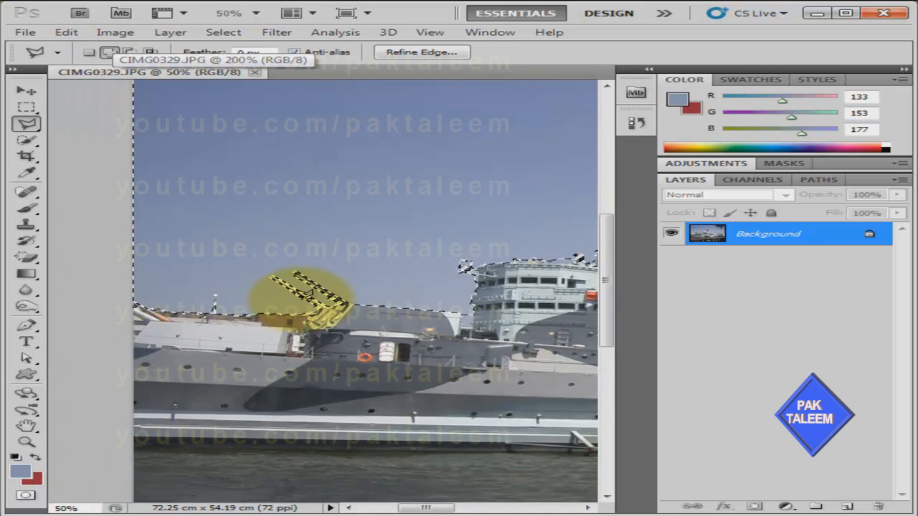
{"action": "left_click_drag", "start_coordinate": [331, 282], "coordinate": [208, 265]}
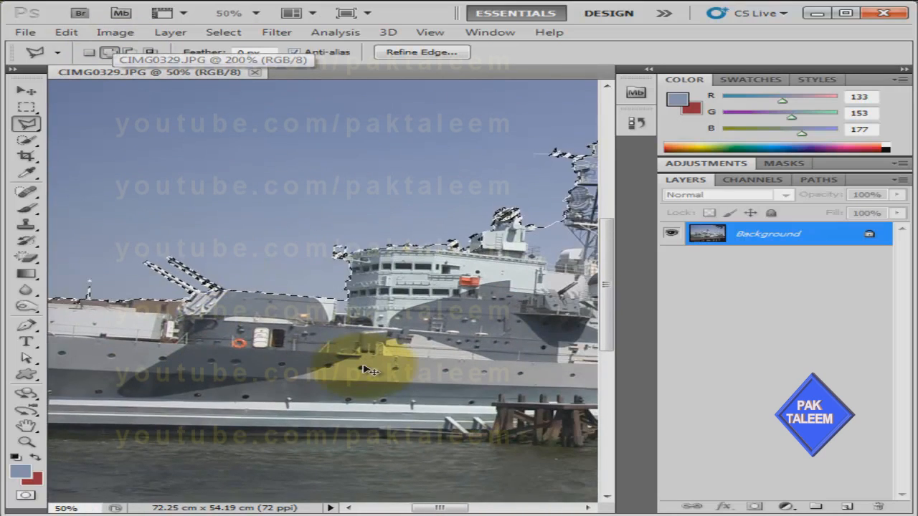
{"action": "key", "text": "ctrl+minus"}
{"action": "key", "text": "ctrl+minus"}
{"action": "left_click_drag", "start_coordinate": [405, 329], "coordinate": [273, 306]}
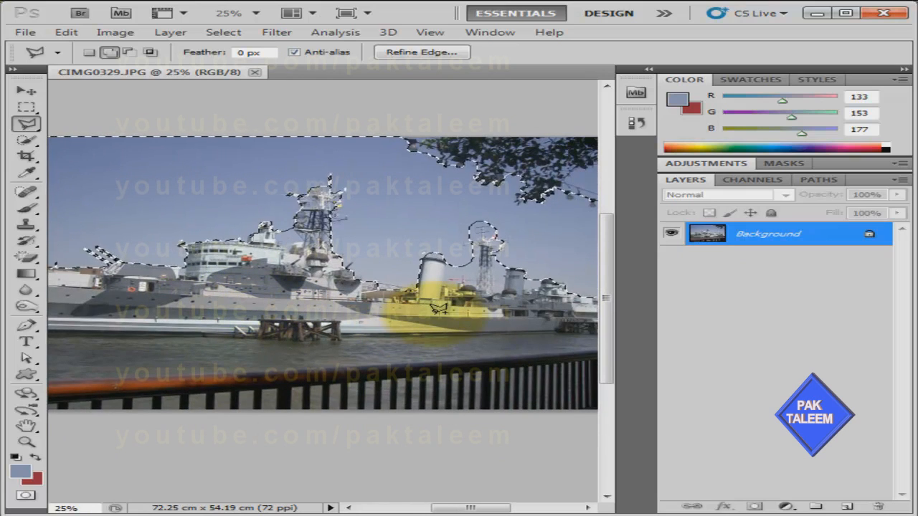
{"action": "left_click_drag", "start_coordinate": [403, 297], "coordinate": [318, 327]}
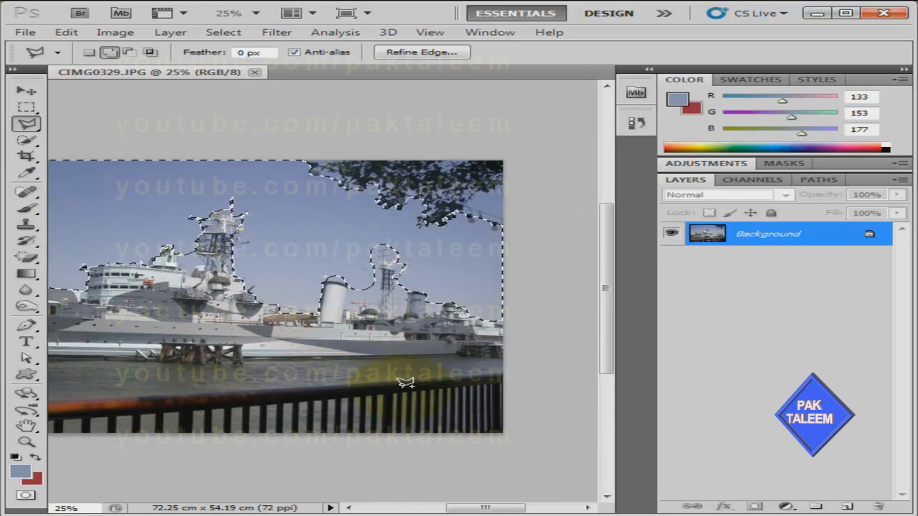